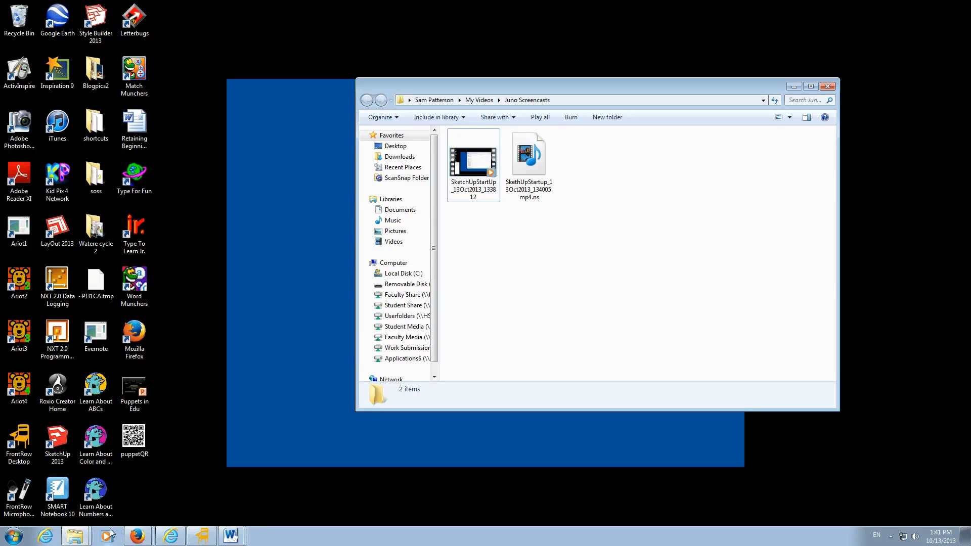
Launch SketchUp Make from the Windows Start menu
{"action": "left_click", "coordinate": [12, 536]}
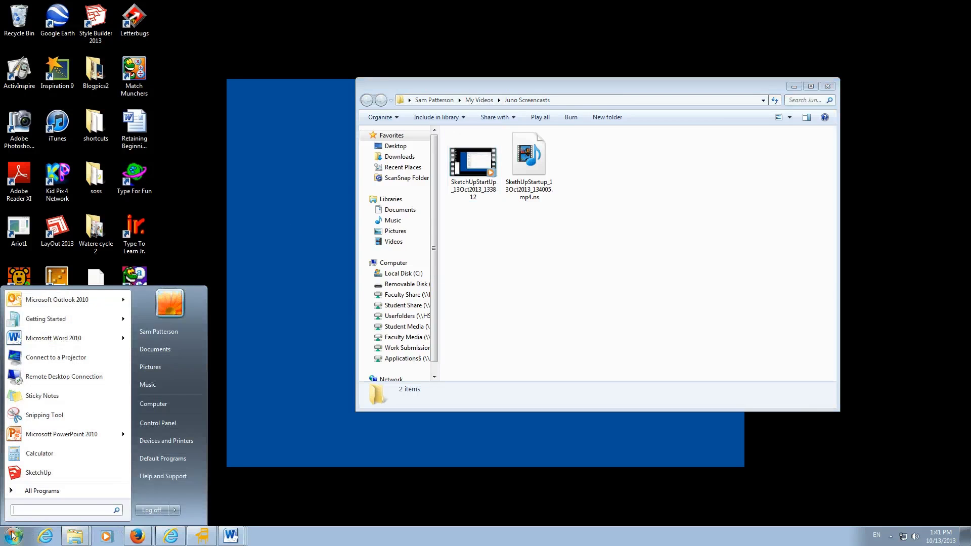
{"action": "left_click", "coordinate": [32, 472]}
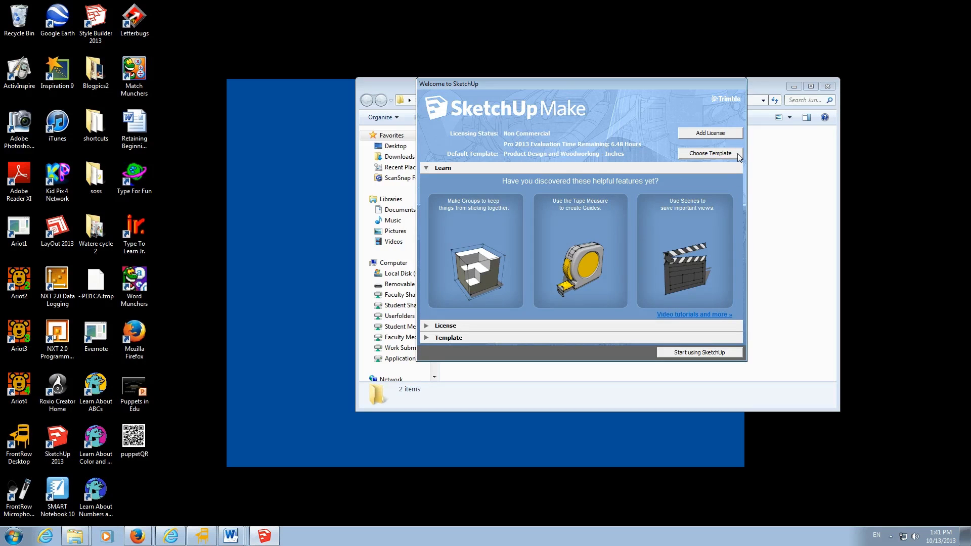
Start a new model from the Product Design and Woodworking - Inches template
{"action": "left_click", "coordinate": [738, 153]}
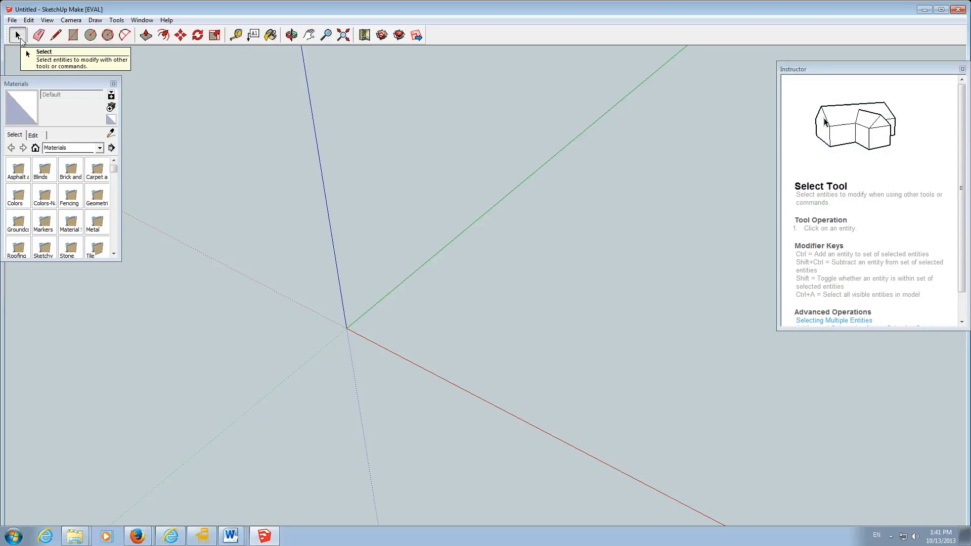
Draw a rectangle on the ground and push/pull it up into a long box
{"action": "left_click", "coordinate": [74, 35]}
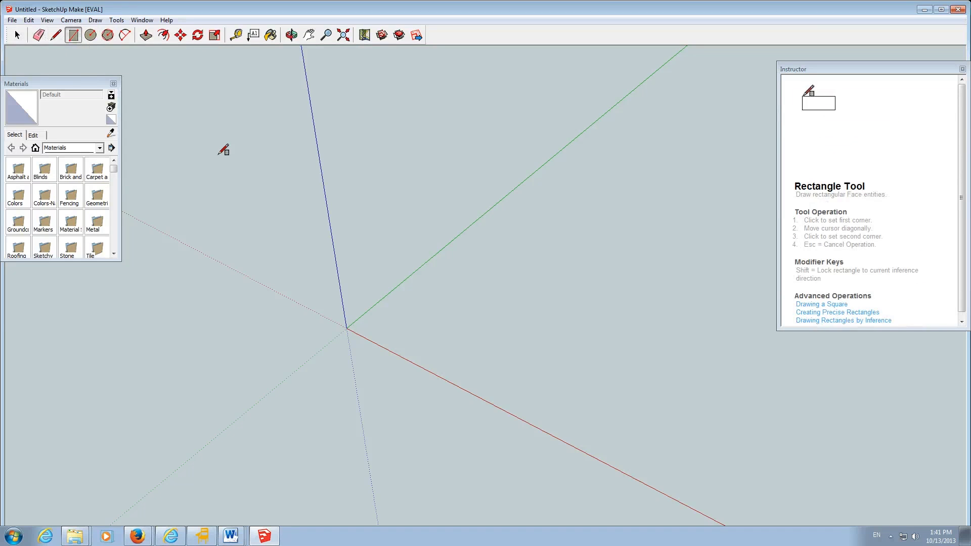
{"action": "left_click", "coordinate": [191, 143]}
{"action": "left_click", "coordinate": [395, 175]}
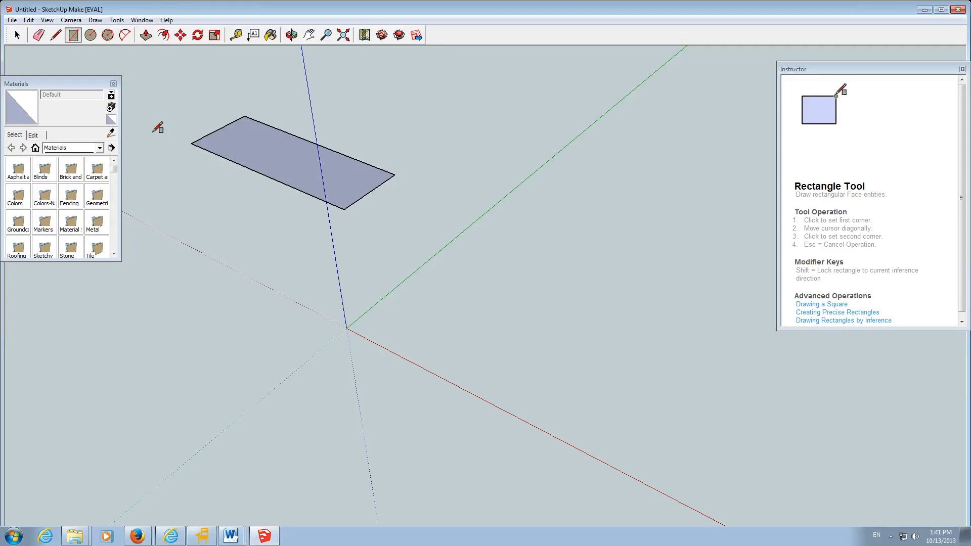
{"action": "left_click", "coordinate": [145, 43]}
{"action": "left_click", "coordinate": [280, 160]}
{"action": "left_click", "coordinate": [267, 128]}
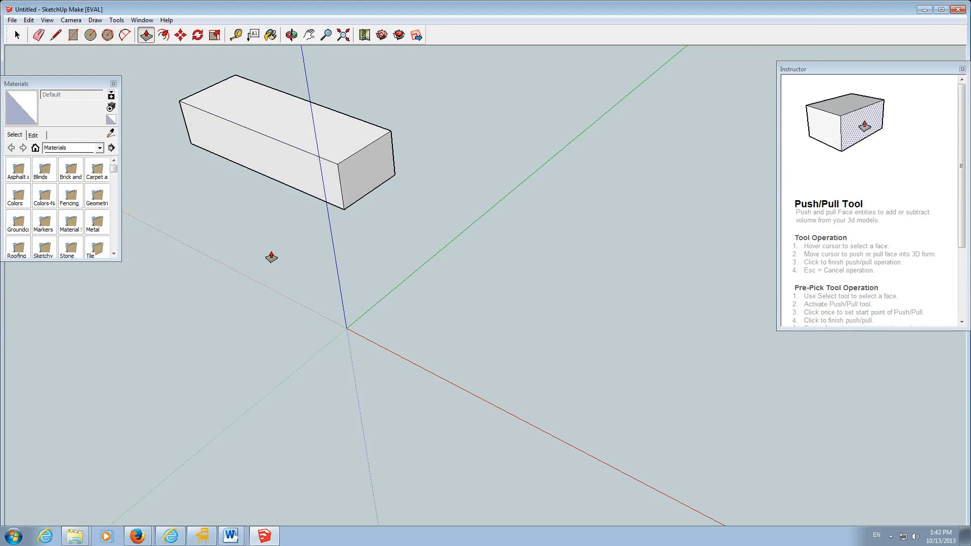
{"action": "left_click", "coordinate": [292, 35]}
{"action": "left_click_drag", "start_coordinate": [479, 206], "coordinate": [552, 36]}
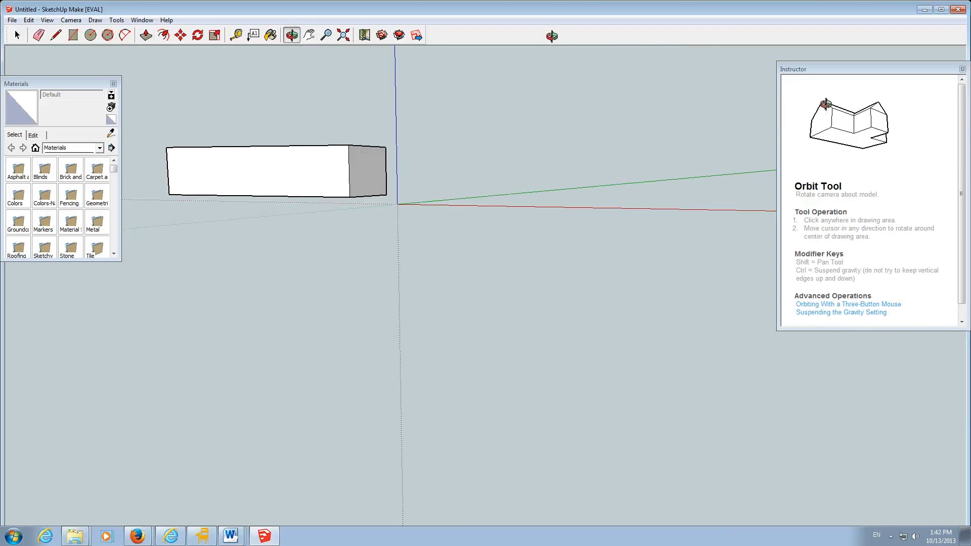
{"action": "left_click_drag", "start_coordinate": [420, 336], "coordinate": [450, 89]}
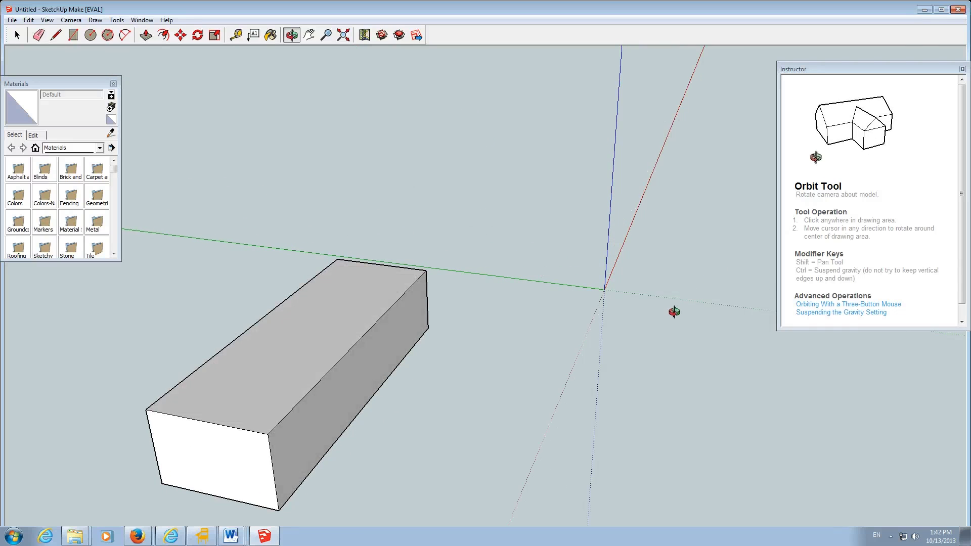
{"action": "left_click_drag", "start_coordinate": [674, 312], "coordinate": [180, 323]}
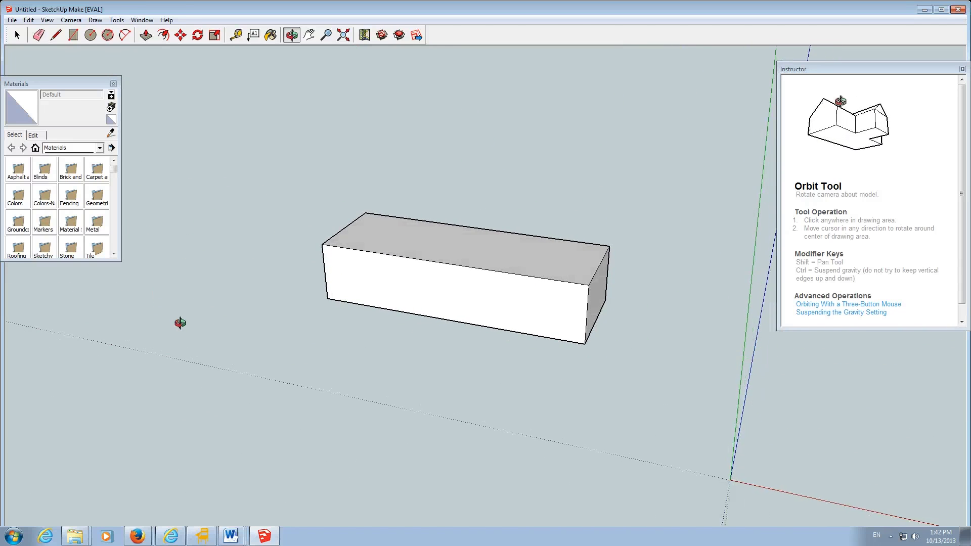
{"action": "left_click_drag", "start_coordinate": [636, 333], "coordinate": [437, 248]}
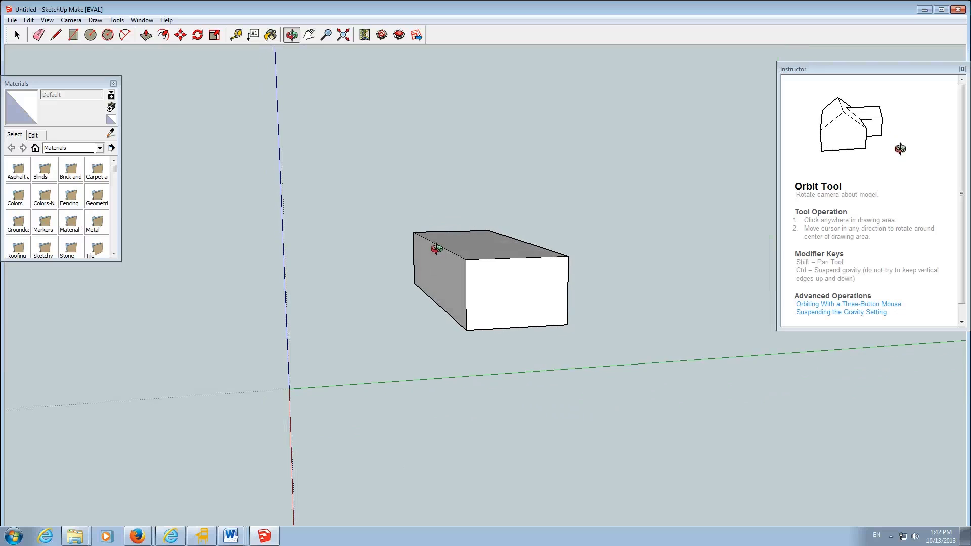
{"action": "left_click_drag", "start_coordinate": [390, 332], "coordinate": [487, 401]}
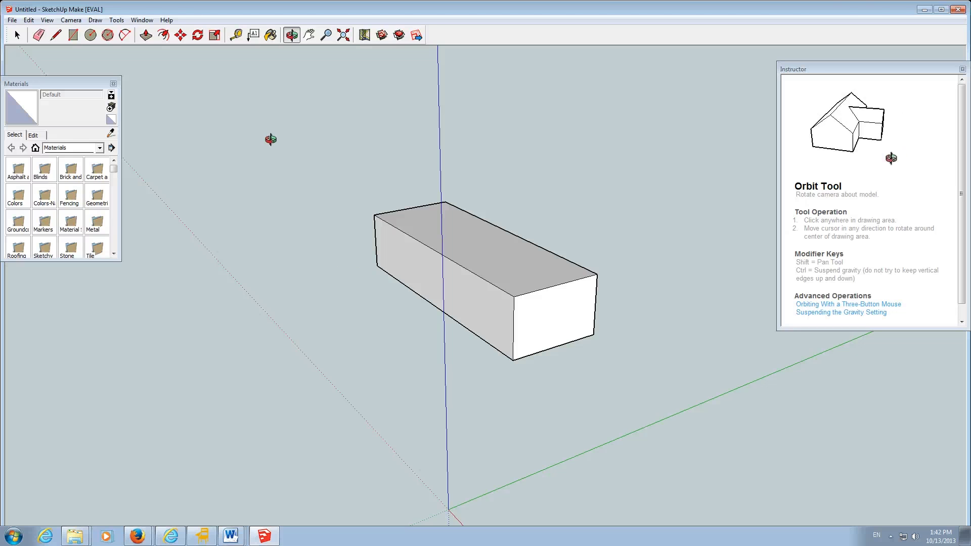
{"action": "left_click_drag", "start_coordinate": [460, 262], "coordinate": [526, 389]}
{"action": "left_click", "coordinate": [309, 35]}
{"action": "left_click_drag", "start_coordinate": [315, 302], "coordinate": [266, 333]}
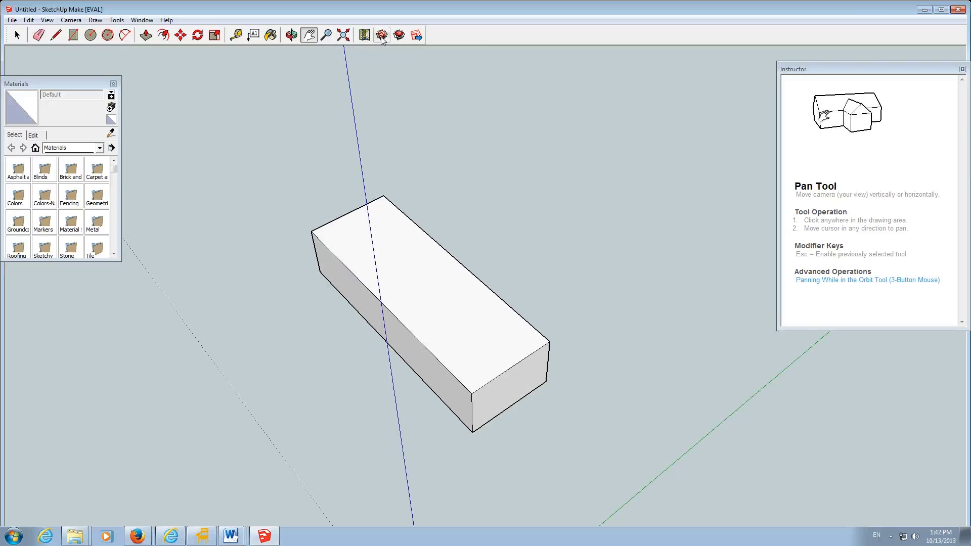
{"action": "left_click", "coordinate": [292, 36]}
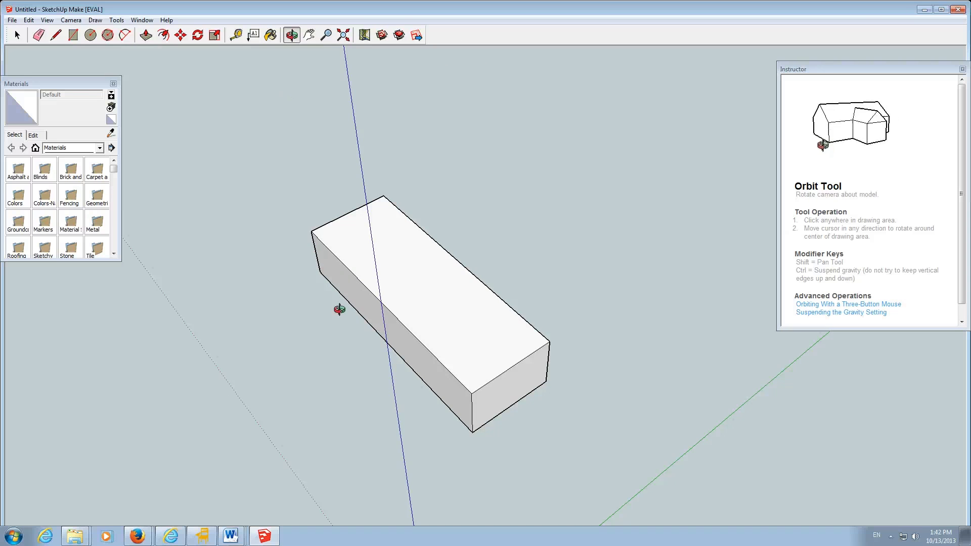
{"action": "left_click_drag", "start_coordinate": [340, 310], "coordinate": [442, 375]}
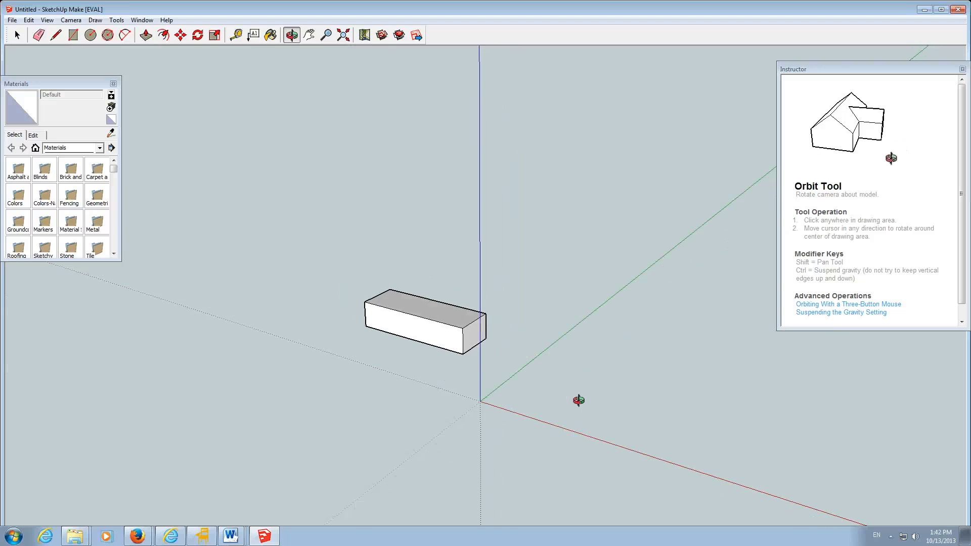
{"action": "left_click_drag", "start_coordinate": [578, 400], "coordinate": [472, 392]}
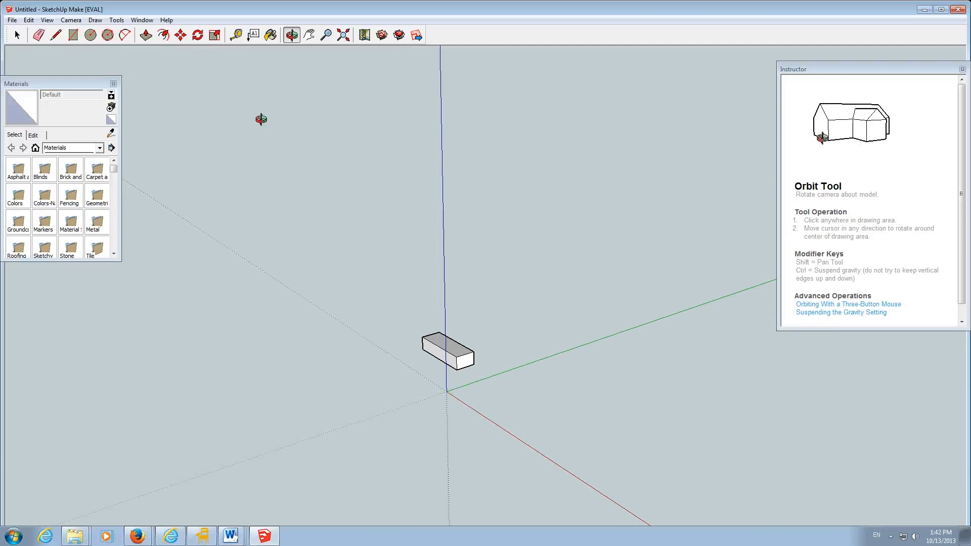
{"action": "key", "text": "space"}
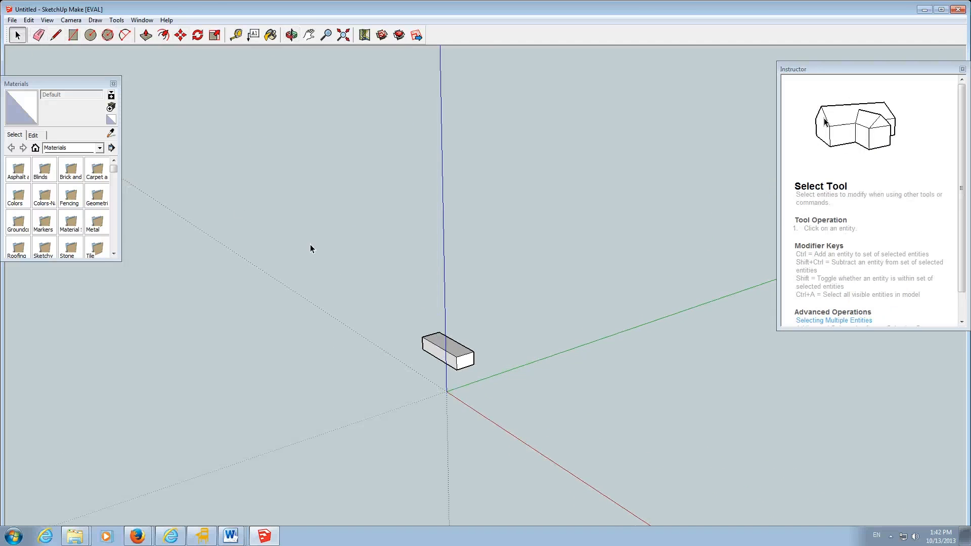
Select the box's top and front faces and erase them, leaving the model empty
{"action": "left_click", "coordinate": [457, 355]}
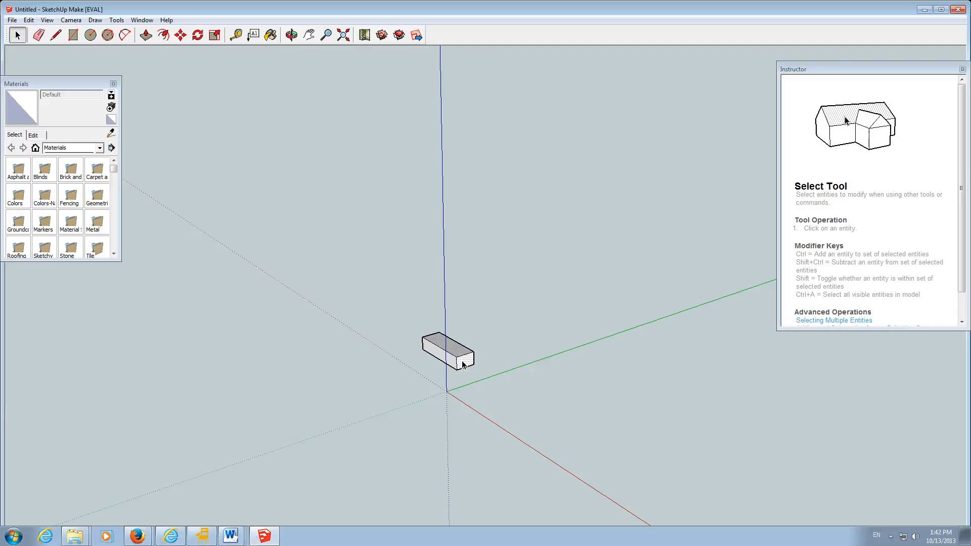
{"action": "left_click", "coordinate": [444, 358]}
{"action": "left_click", "coordinate": [39, 36]}
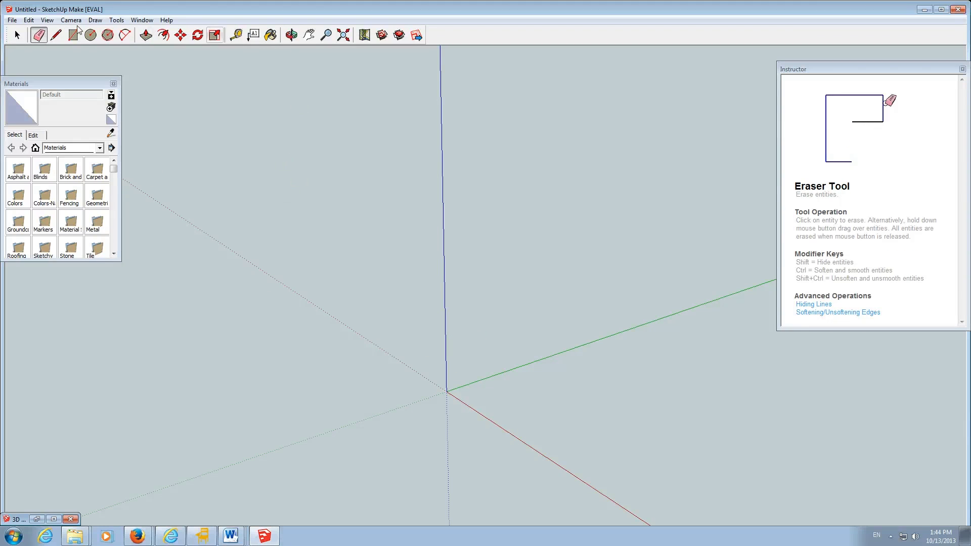
{"action": "left_click", "coordinate": [18, 35]}
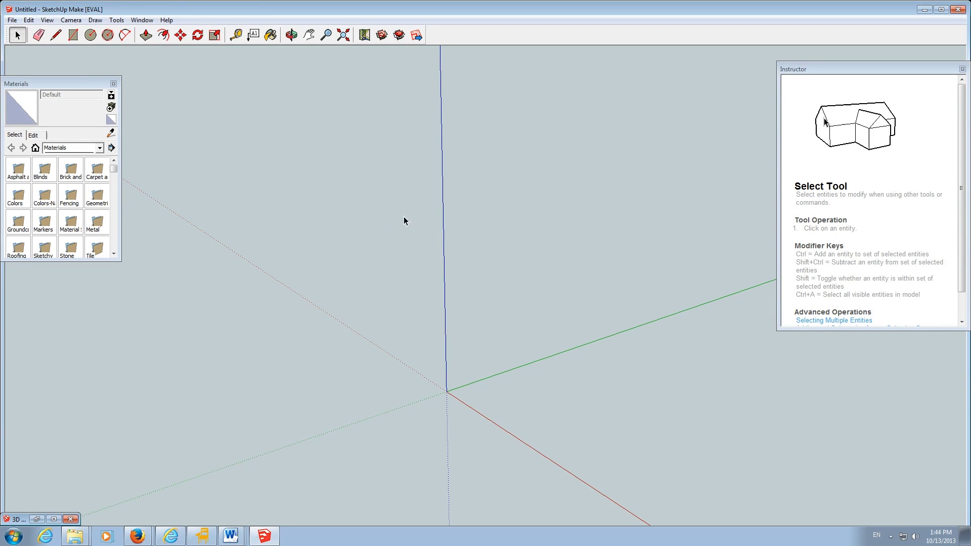
{"action": "left_click", "coordinate": [382, 37]}
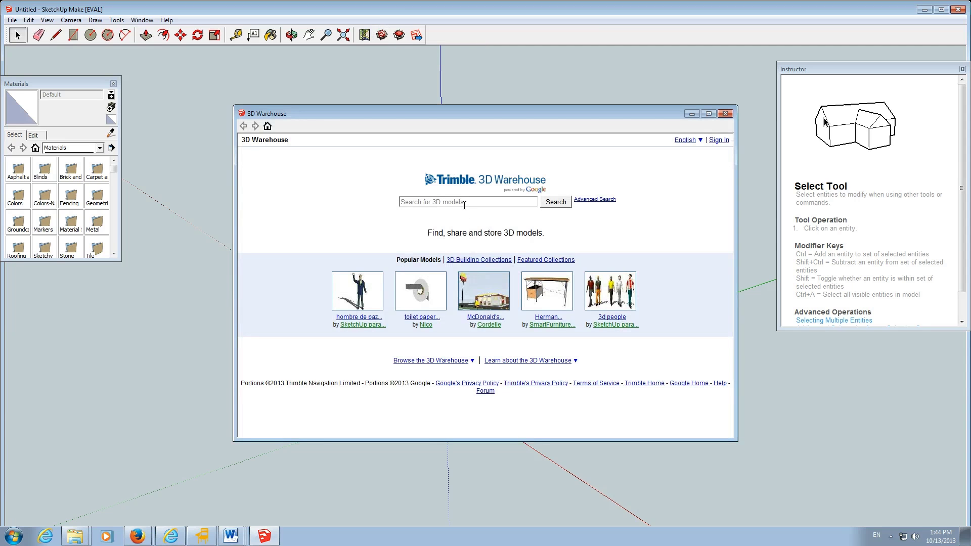
Search 3D Warehouse for 'molecule tool' and load the Molecular Model Basic Tool Kit into the model
{"action": "left_click", "coordinate": [464, 203]}
{"action": "type", "text": "molecule tool kit"}
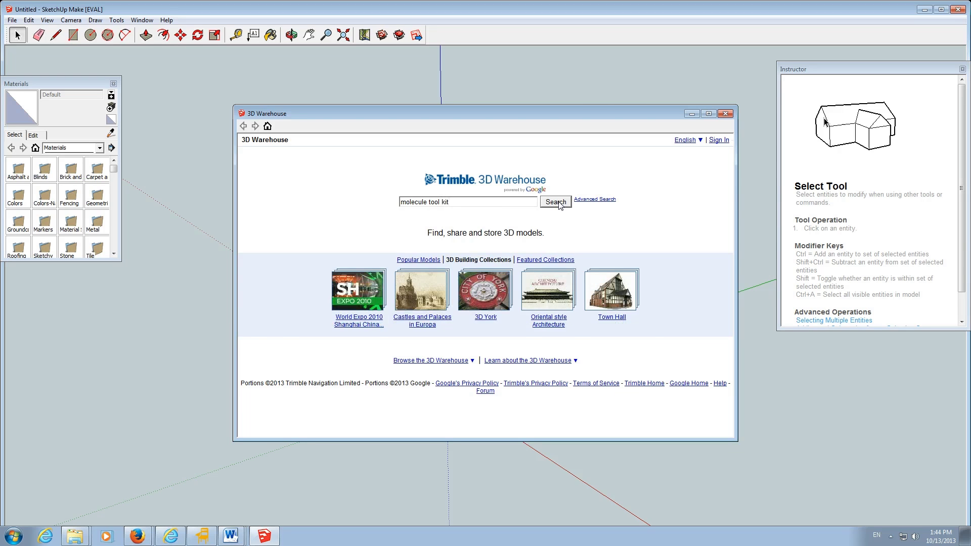
{"action": "left_click", "coordinate": [558, 202]}
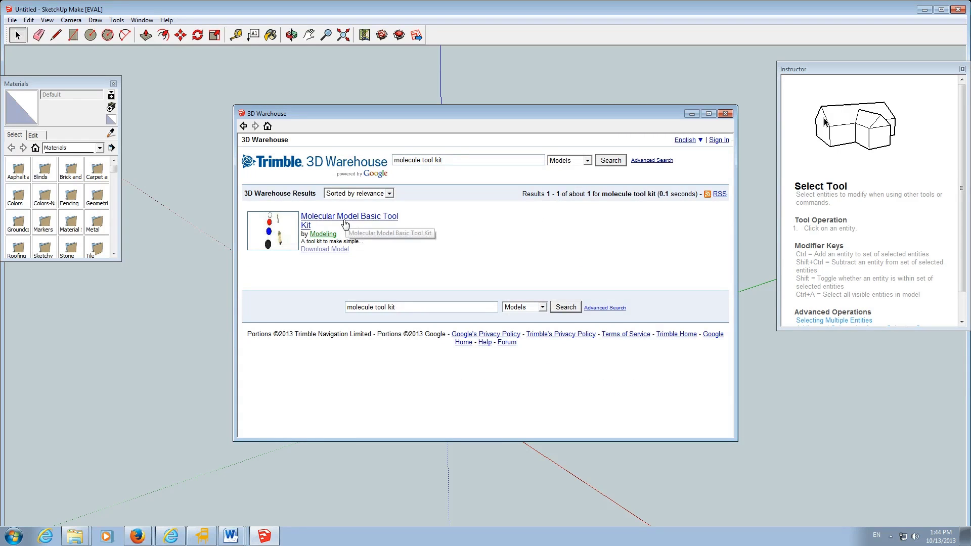
{"action": "left_click", "coordinate": [326, 249]}
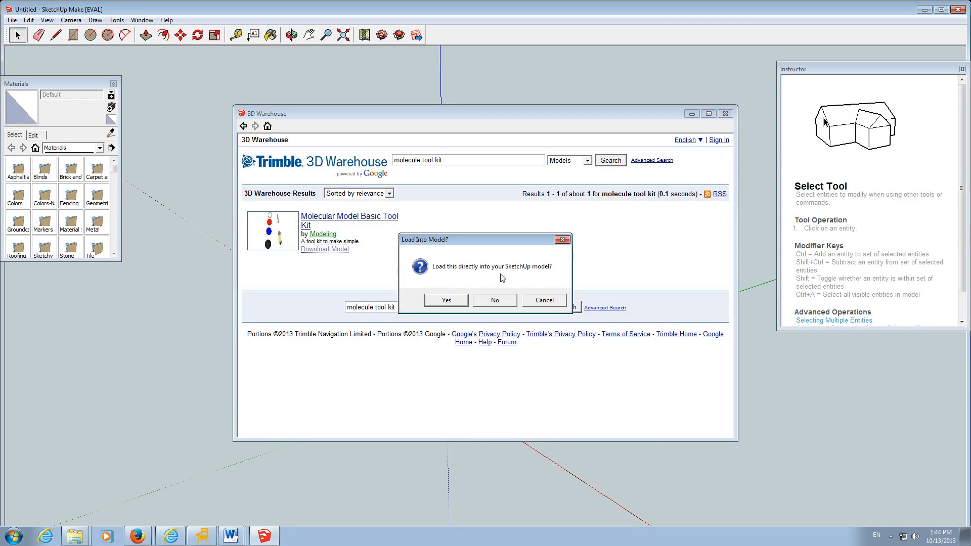
{"action": "left_click", "coordinate": [447, 301]}
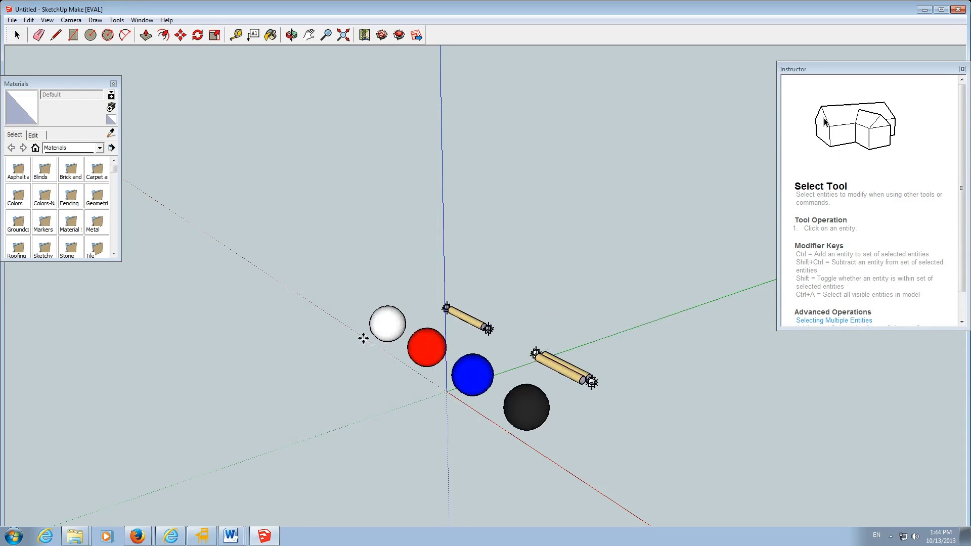
Orbit around the imported kit and explode it into separate spheres and bond sticks
{"action": "left_click", "coordinate": [292, 35]}
{"action": "left_click_drag", "start_coordinate": [325, 341], "coordinate": [436, 369]}
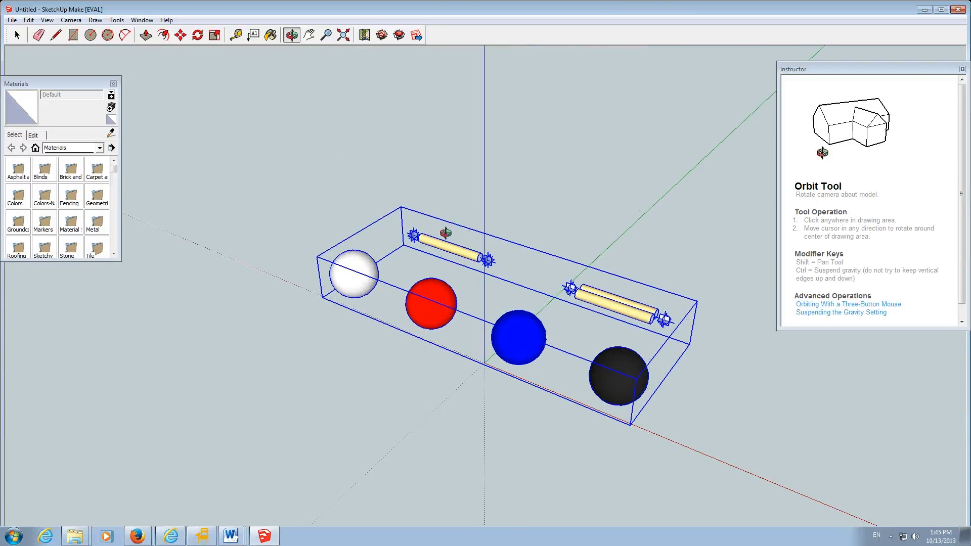
{"action": "left_click", "coordinate": [17, 35]}
{"action": "left_click", "coordinate": [474, 282]}
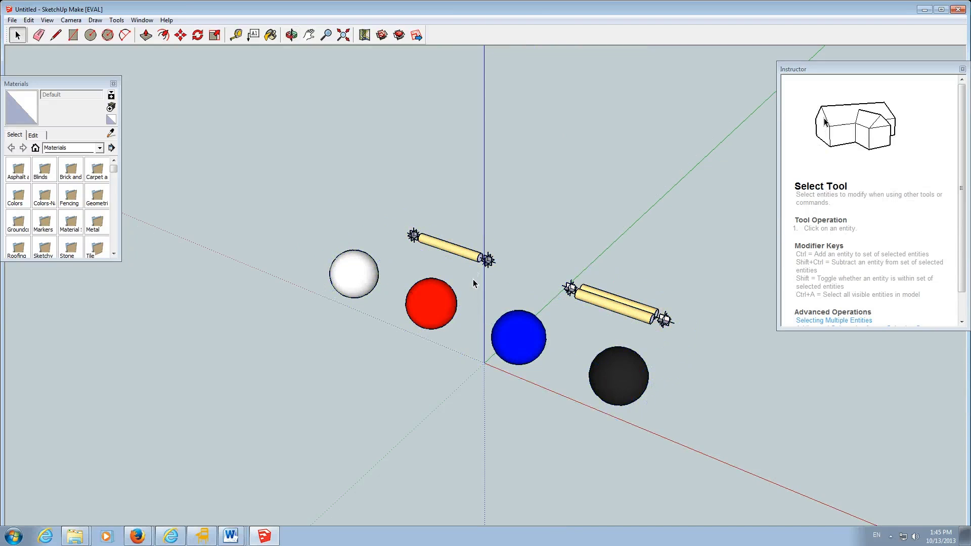
{"action": "right_click", "coordinate": [448, 291]}
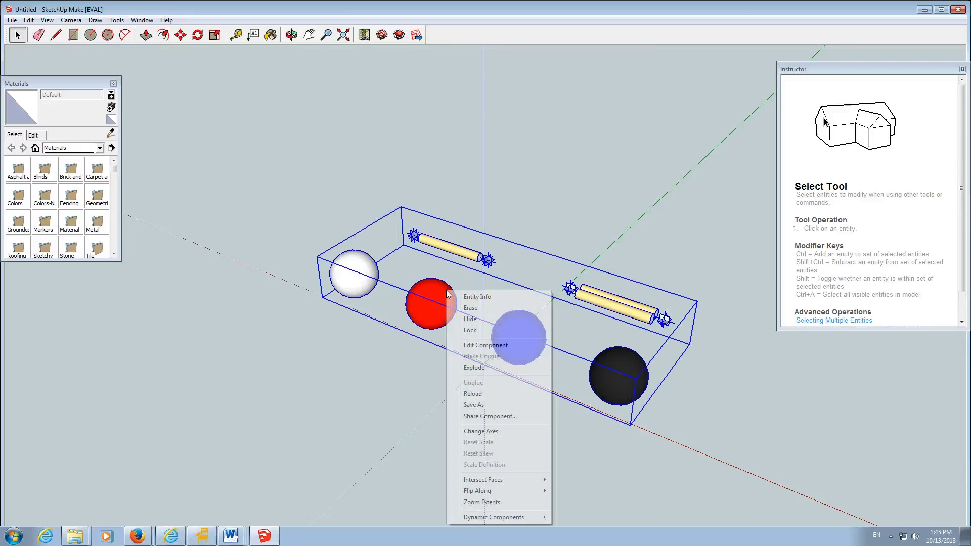
{"action": "left_click", "coordinate": [480, 368]}
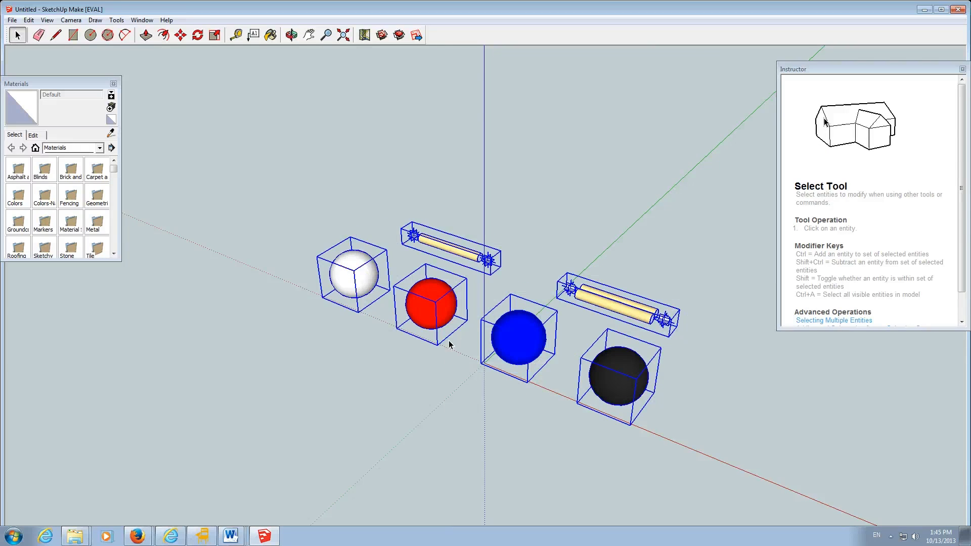
{"action": "left_click", "coordinate": [363, 349]}
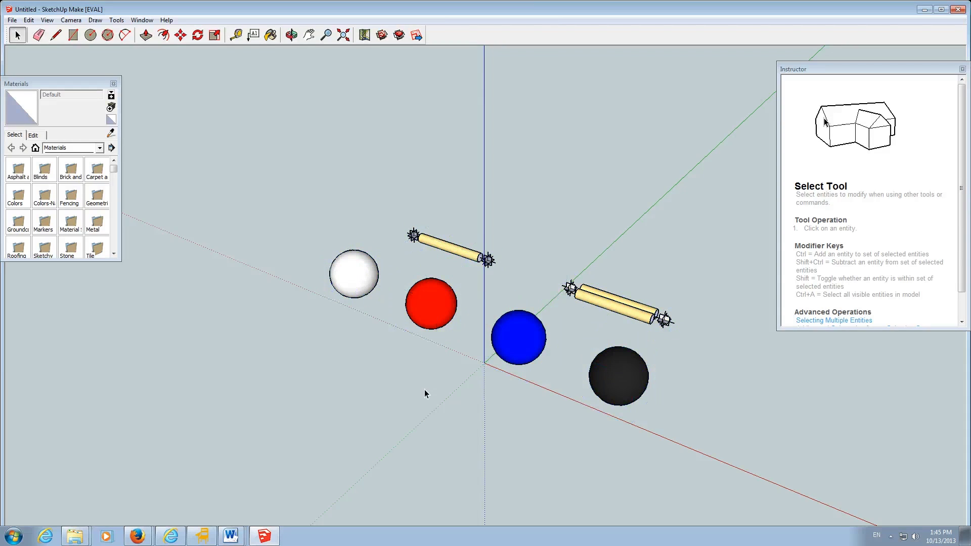
{"action": "left_click", "coordinate": [430, 301]}
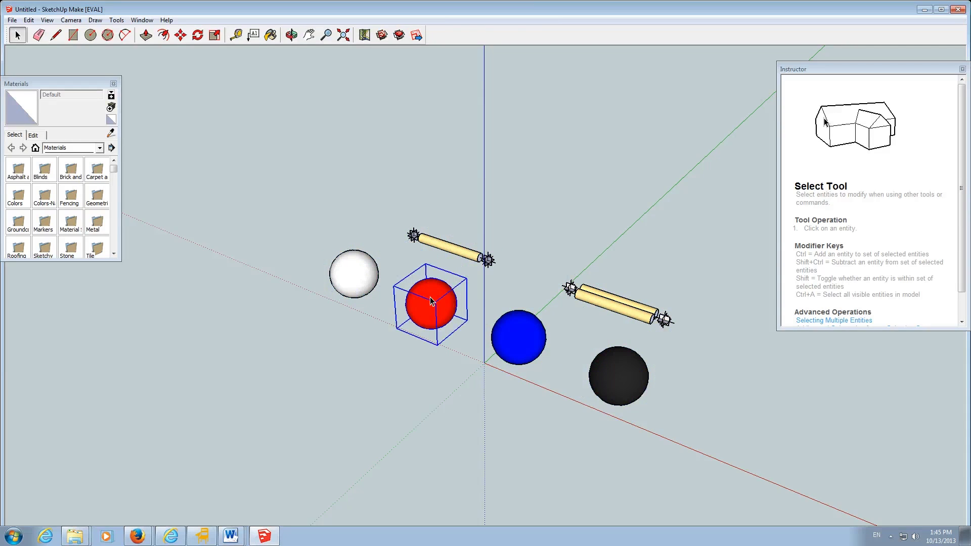
Move the red sphere to the upper left, away from the other parts, and rotate it
{"action": "left_click_drag", "start_coordinate": [342, 322], "coordinate": [341, 324]}
{"action": "left_click", "coordinate": [345, 311]}
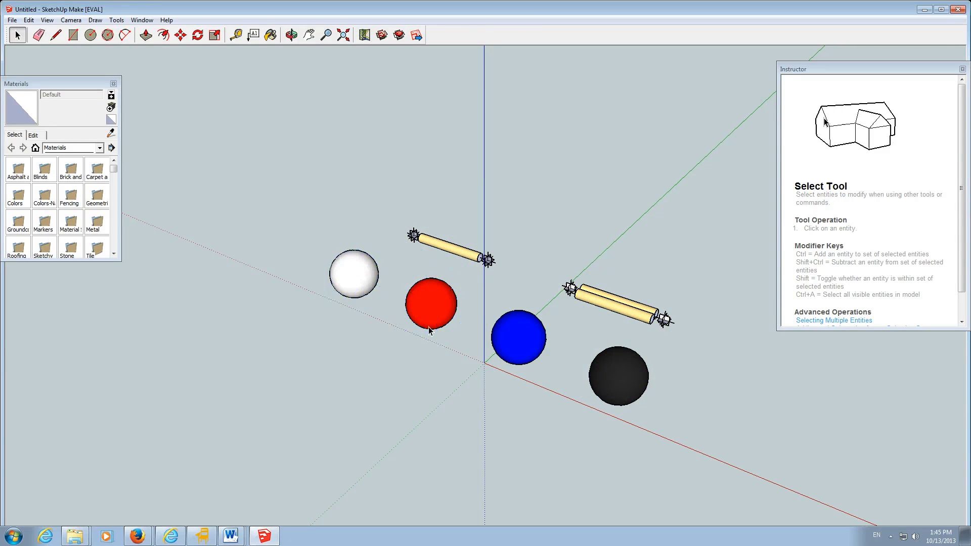
{"action": "left_click", "coordinate": [434, 319]}
{"action": "left_click", "coordinate": [180, 35]}
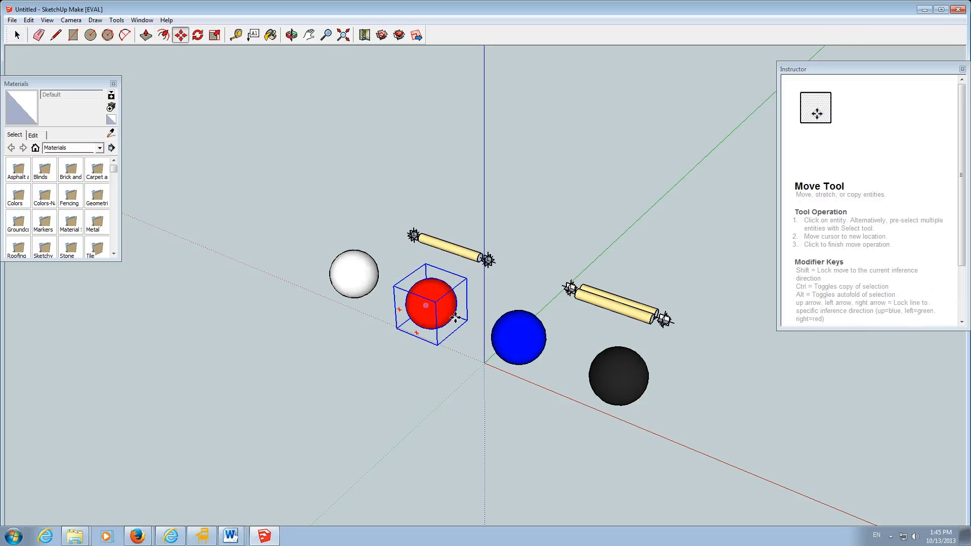
{"action": "left_click", "coordinate": [438, 307]}
{"action": "left_click", "coordinate": [263, 185]}
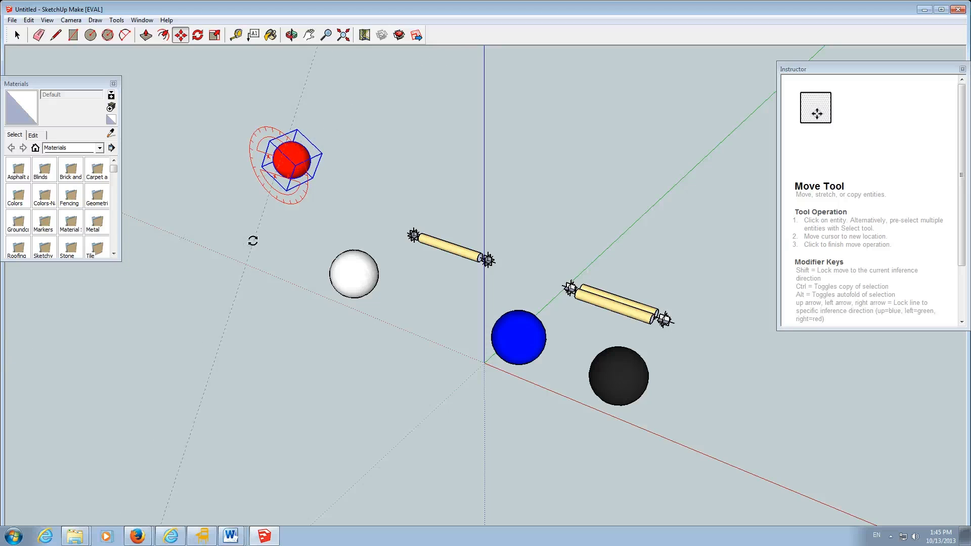
{"action": "left_click", "coordinate": [385, 292]}
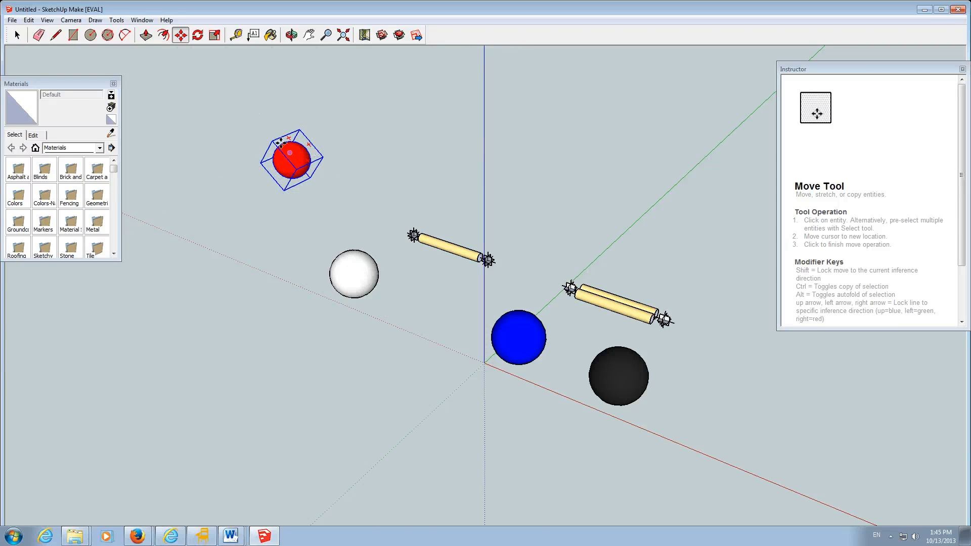
Make two Ctrl-copies of the red sphere and reposition one so three red spheres sit together
{"action": "right_click", "coordinate": [292, 151]}
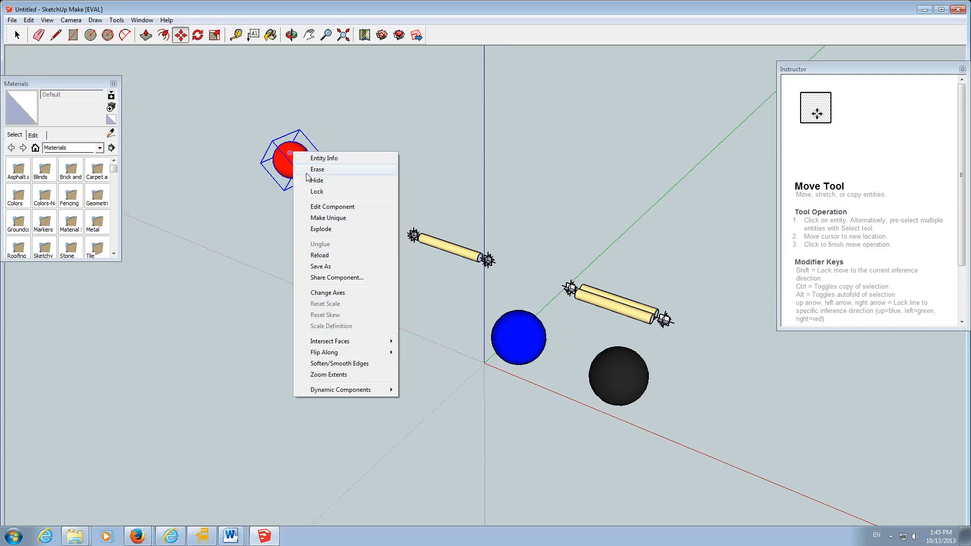
{"action": "left_click", "coordinate": [293, 150]}
{"action": "left_click", "coordinate": [293, 150]}
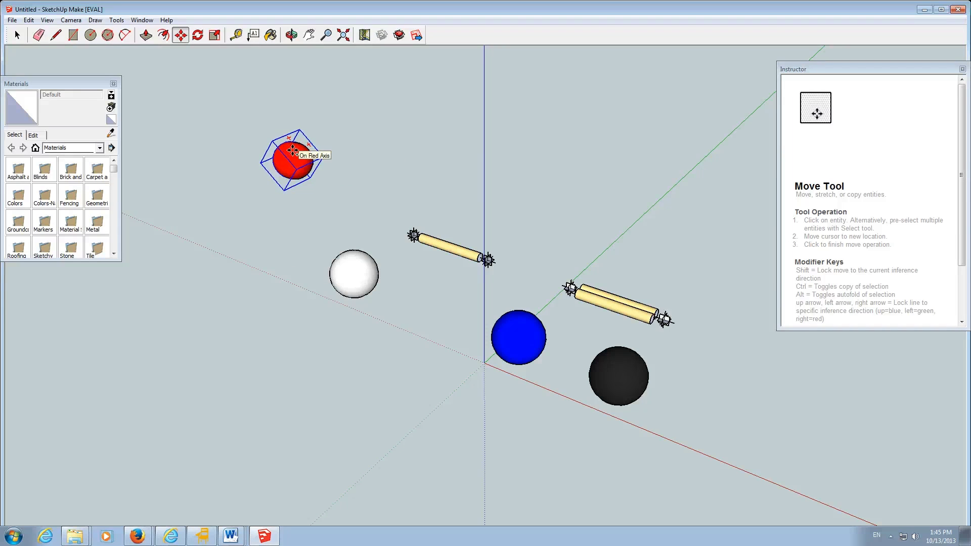
{"action": "key", "text": "ctrl"}
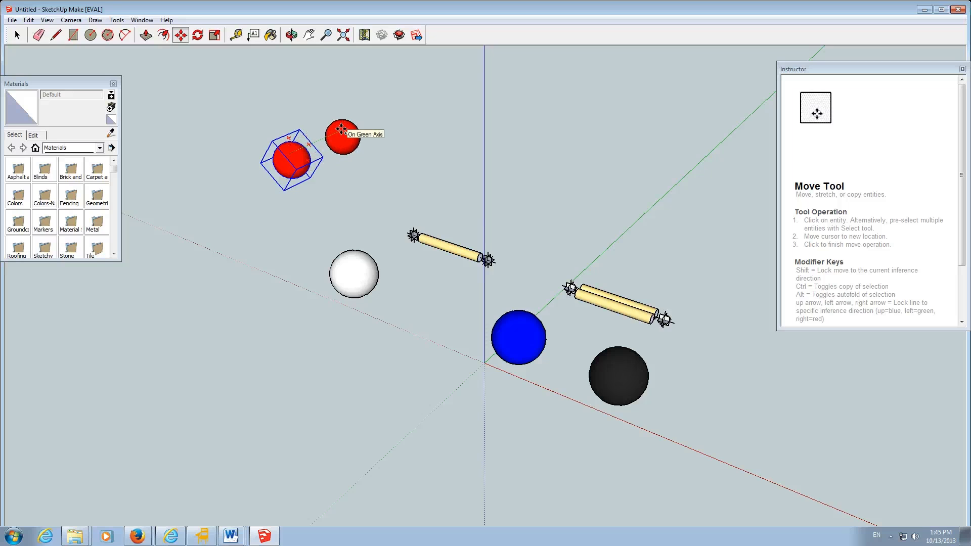
{"action": "left_click", "coordinate": [342, 129]}
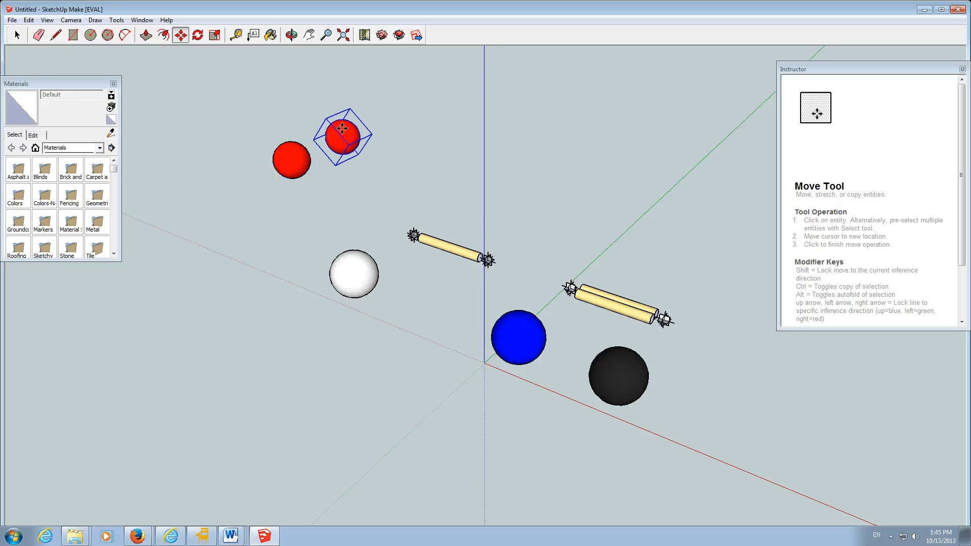
{"action": "left_click", "coordinate": [378, 114], "text": "ctrl"}
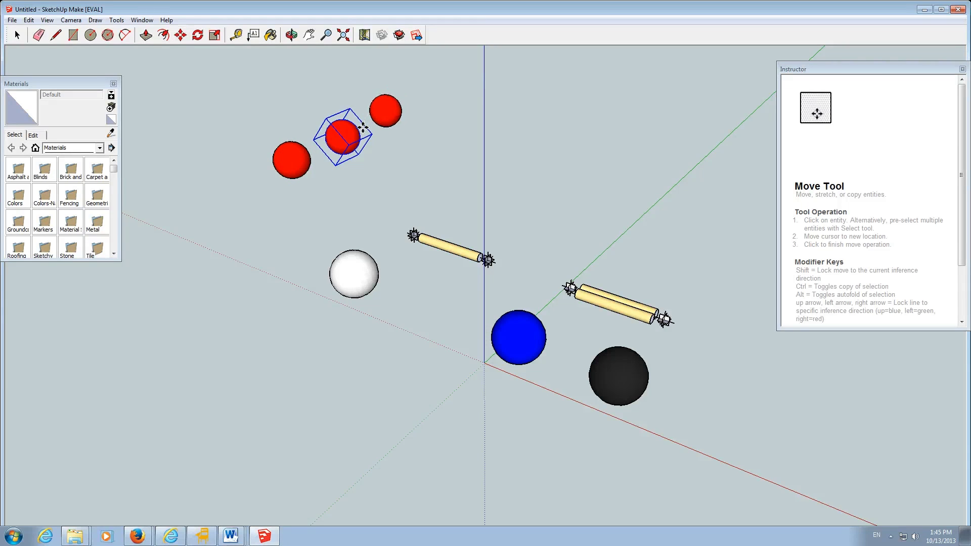
{"action": "left_click", "coordinate": [361, 126]}
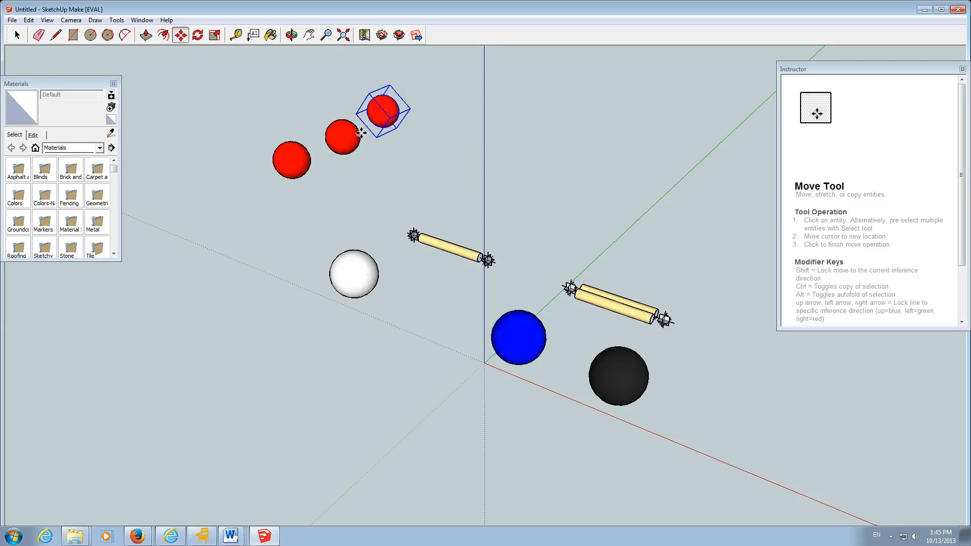
{"action": "left_click", "coordinate": [398, 188]}
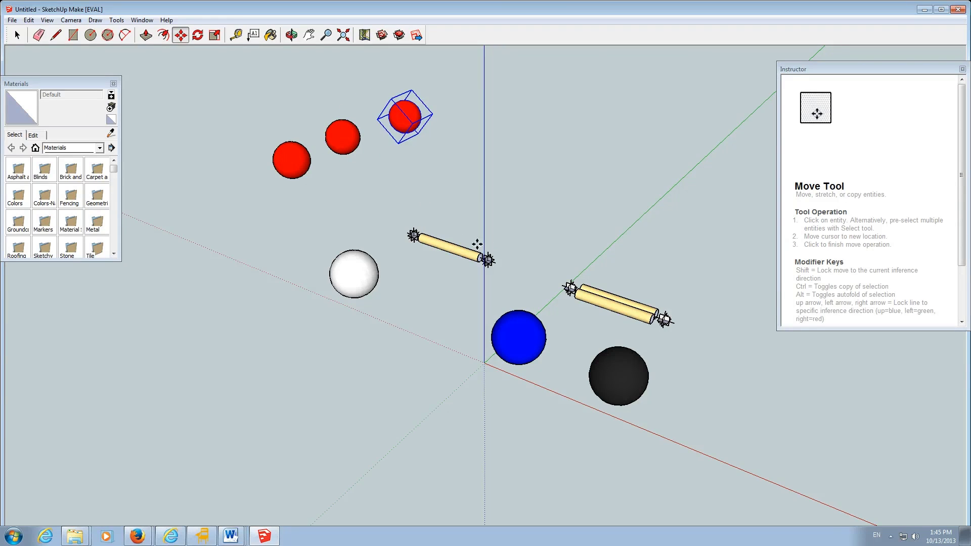
{"action": "left_click", "coordinate": [410, 218]}
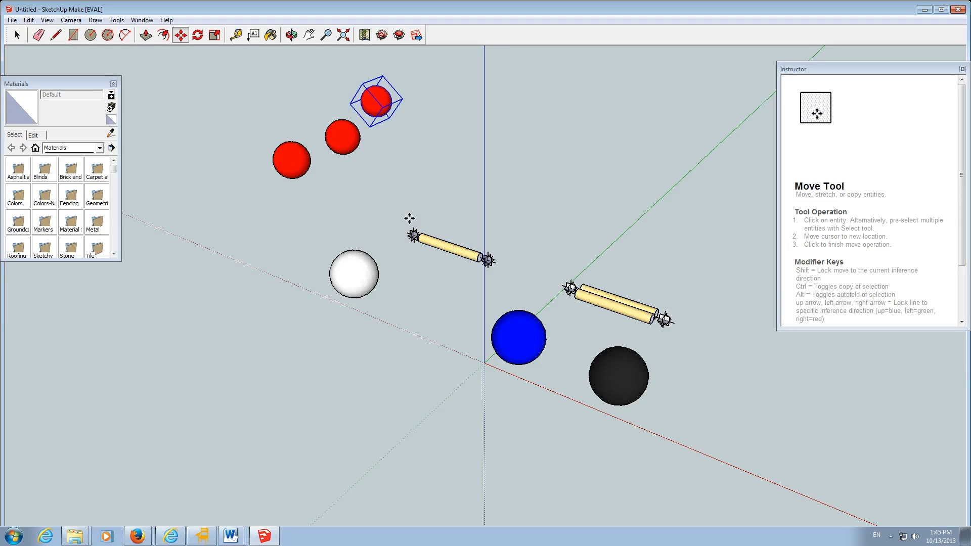
{"action": "left_click", "coordinate": [17, 34]}
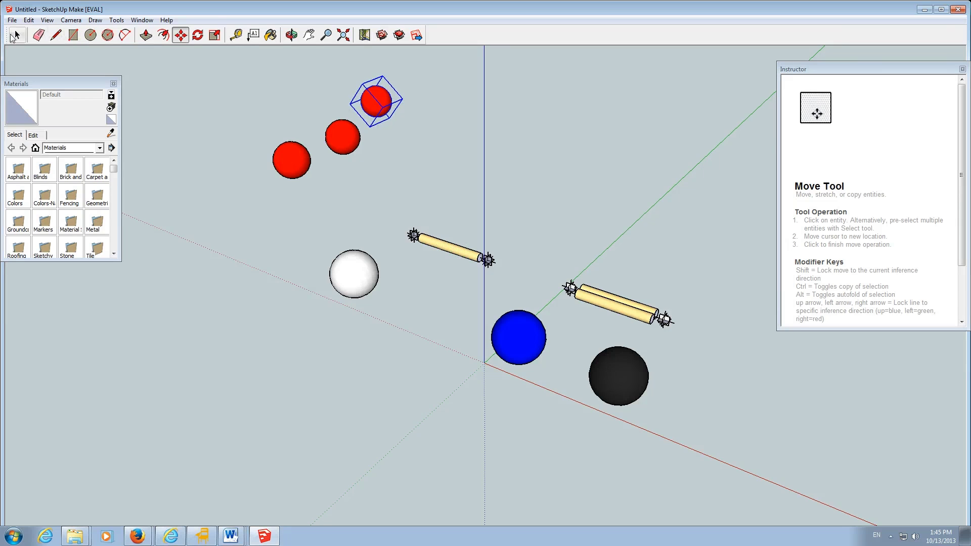
Copy the two-cylinder bond and paste the copy up and to the right of the original
{"action": "left_click", "coordinate": [436, 242]}
{"action": "left_click", "coordinate": [638, 314]}
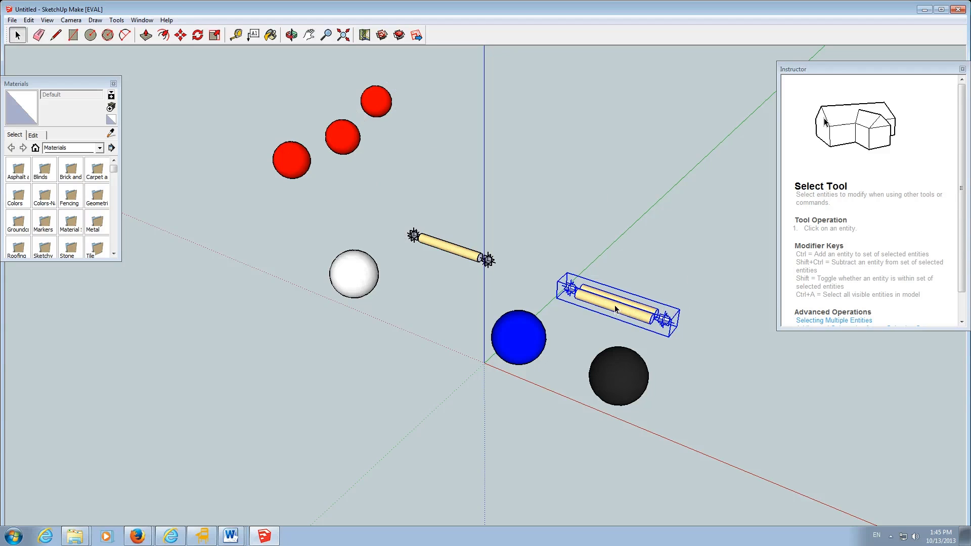
{"action": "right_click", "coordinate": [615, 306]}
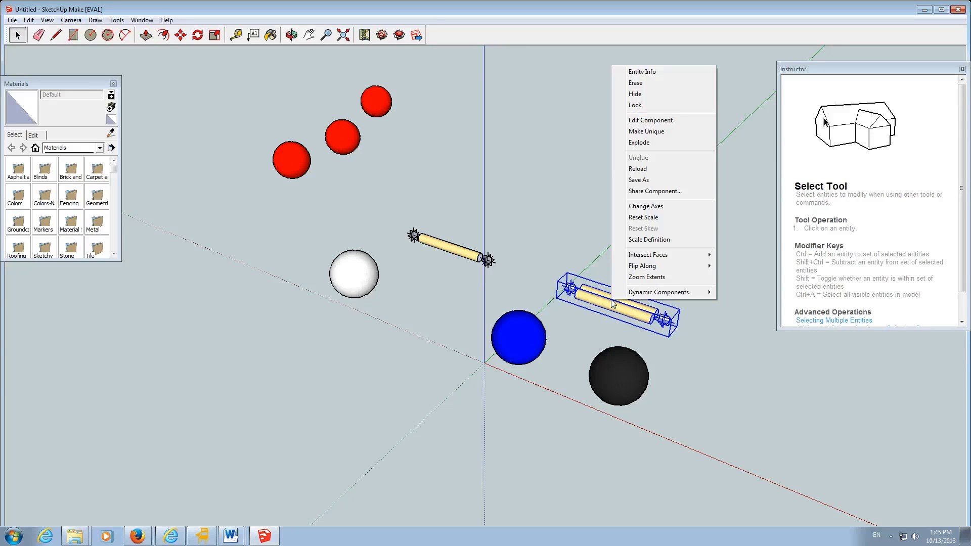
{"action": "left_click", "coordinate": [597, 301]}
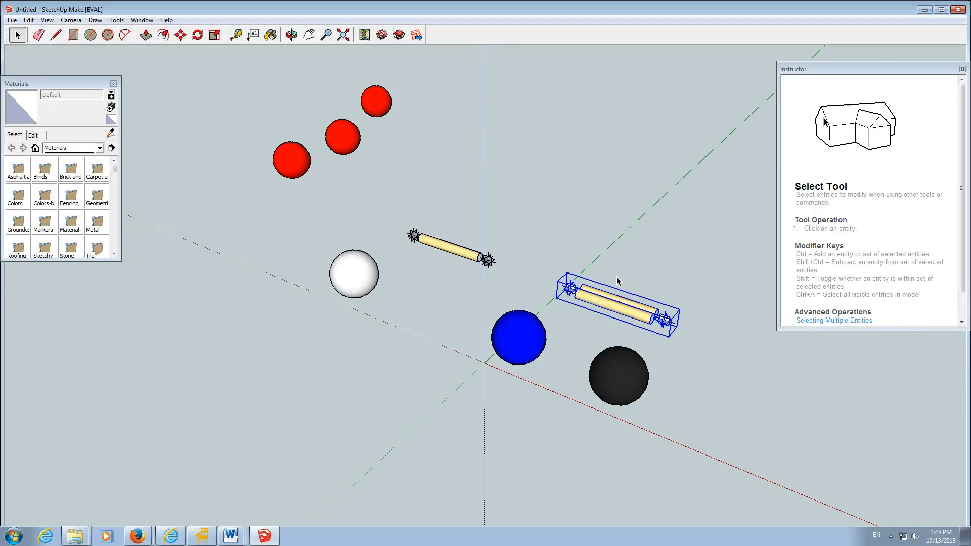
{"action": "key", "text": "ctrl+v"}
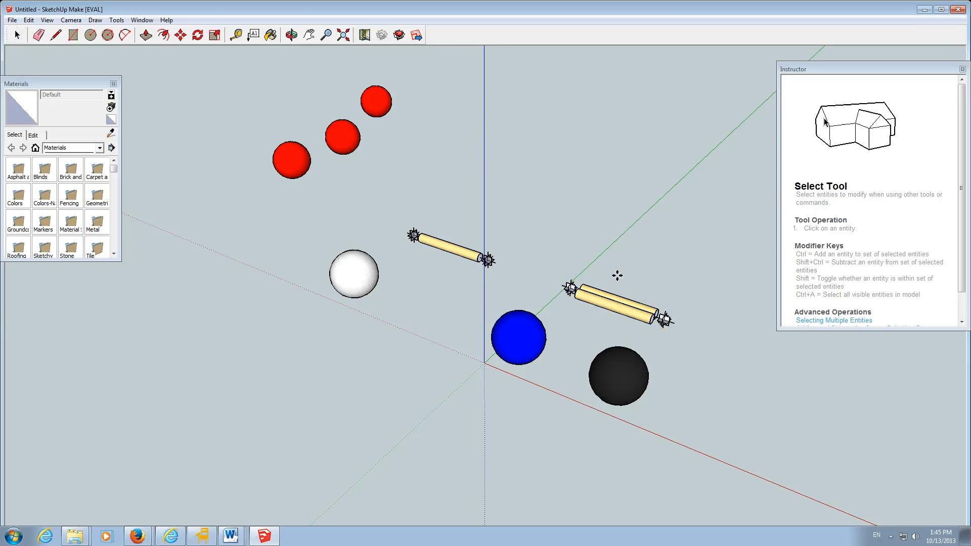
{"action": "left_click", "coordinate": [600, 258]}
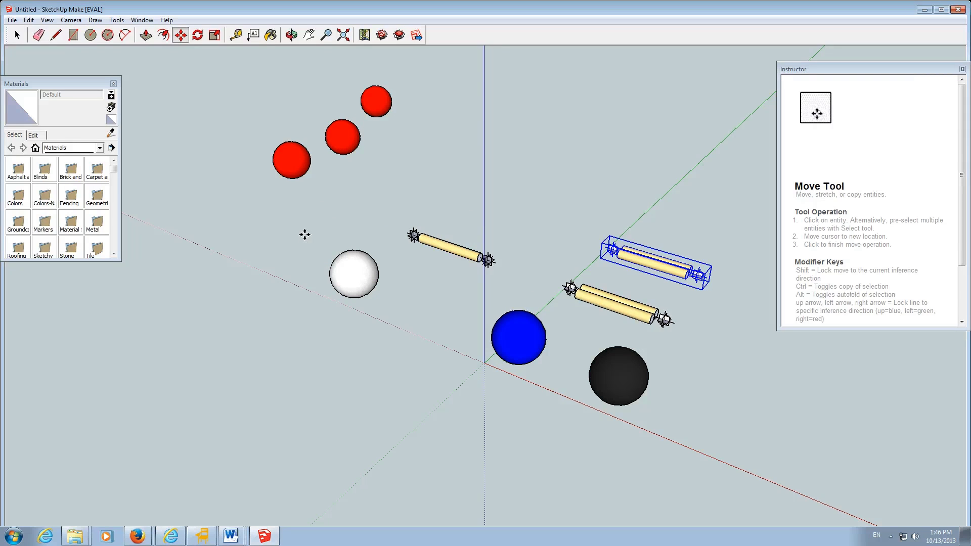
Add leader labels 'Bond, Single' on the single bond and 'Nitrogen' on the blue sphere
{"action": "left_click", "coordinate": [255, 35]}
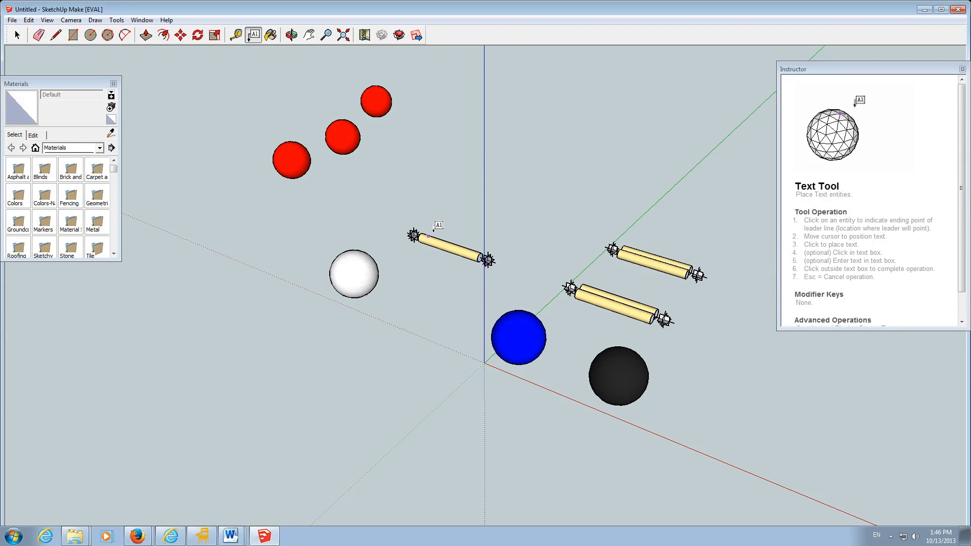
{"action": "left_click", "coordinate": [434, 231]}
{"action": "left_click", "coordinate": [439, 209]}
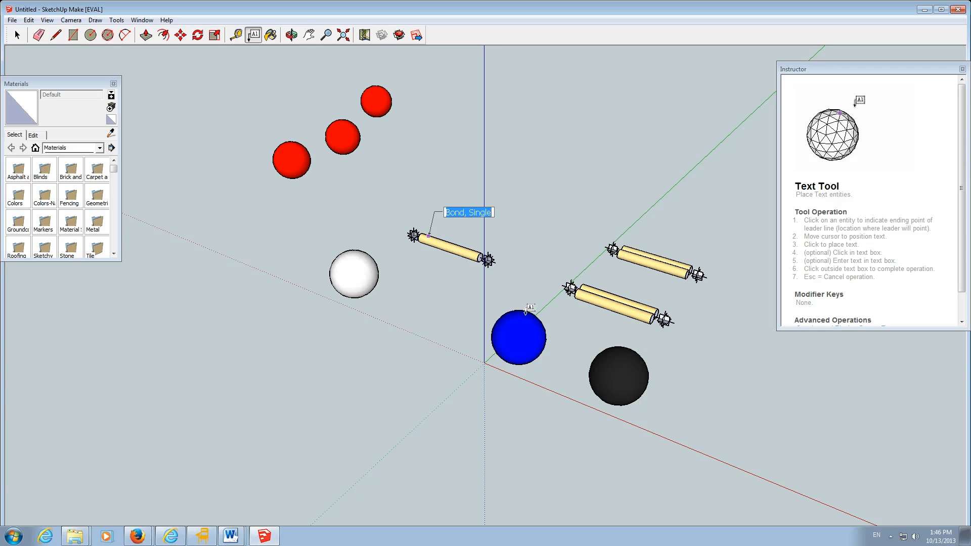
{"action": "left_click", "coordinate": [526, 306]}
{"action": "left_click", "coordinate": [520, 312]}
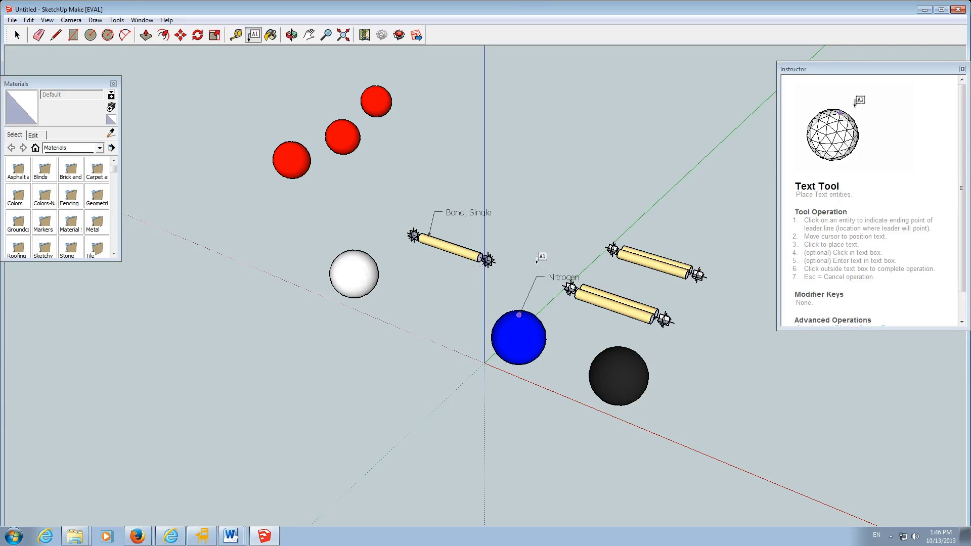
{"action": "left_click", "coordinate": [534, 237]}
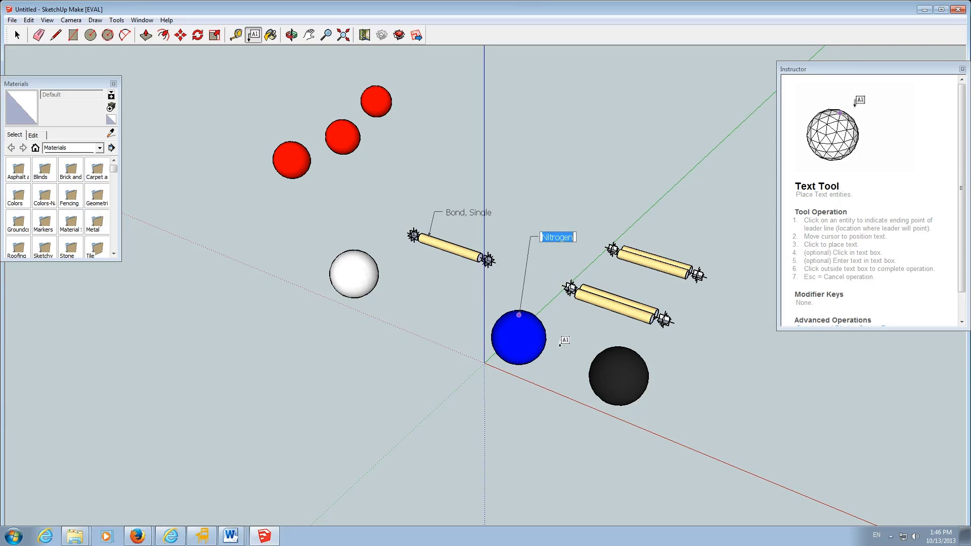
{"action": "left_click", "coordinate": [635, 362]}
Label the black sphere 'Carbon', the white sphere 'Hydrogen' and the left red sphere 'Oxygen'
{"action": "left_click", "coordinate": [629, 354]}
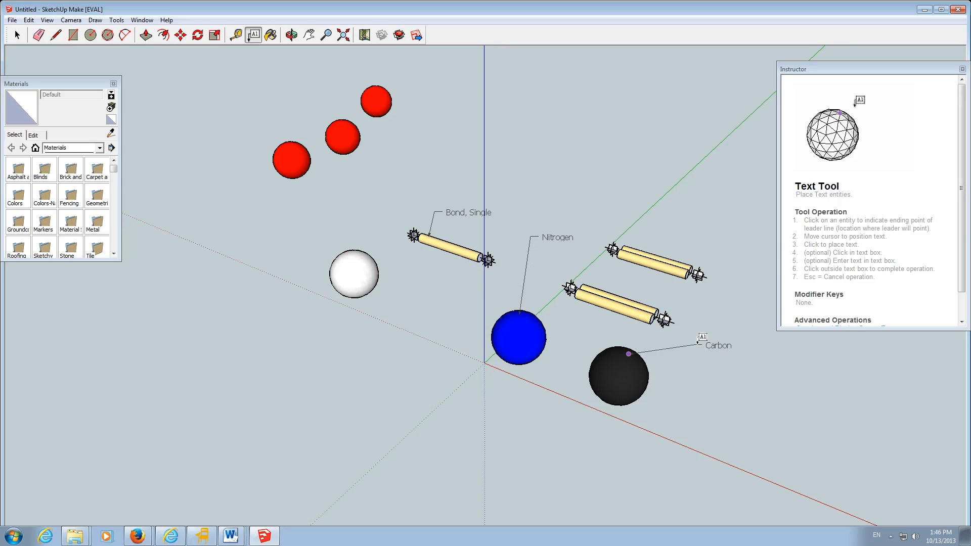
{"action": "left_click", "coordinate": [704, 345]}
{"action": "left_click", "coordinate": [364, 250]}
{"action": "left_click", "coordinate": [347, 256]}
{"action": "left_click", "coordinate": [342, 200]}
{"action": "left_click", "coordinate": [339, 211]}
{"action": "left_click", "coordinate": [293, 151]}
{"action": "left_click", "coordinate": [285, 146]}
{"action": "left_click", "coordinate": [284, 100]}
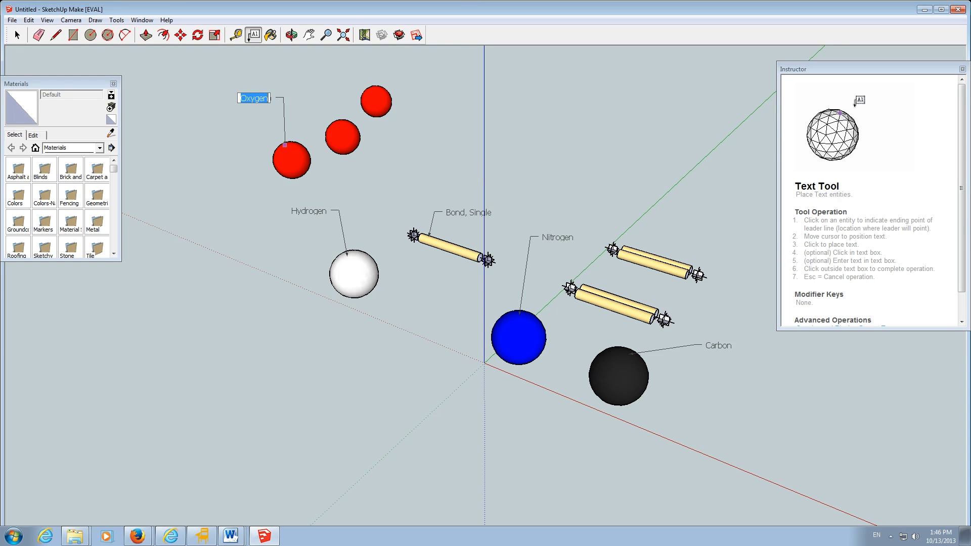
Open File > Export > 3D Model, review the Export type formats, then close the dialog
{"action": "left_click", "coordinate": [12, 21]}
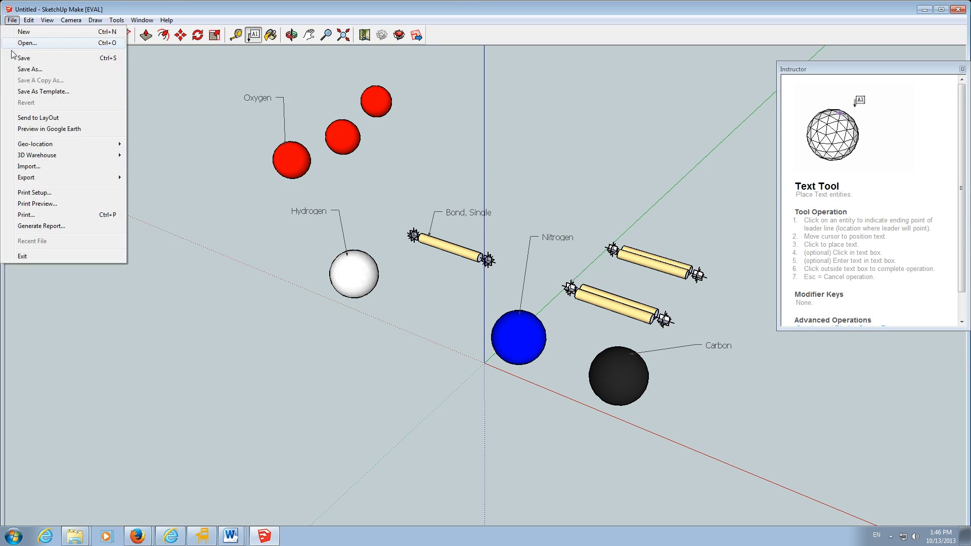
{"action": "mouse_move", "coordinate": [30, 177]}
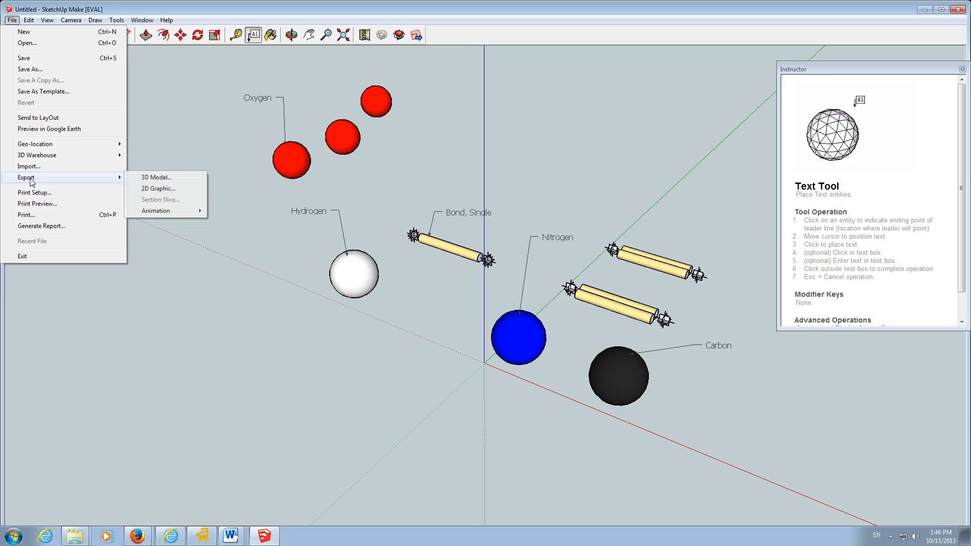
{"action": "left_click", "coordinate": [153, 178]}
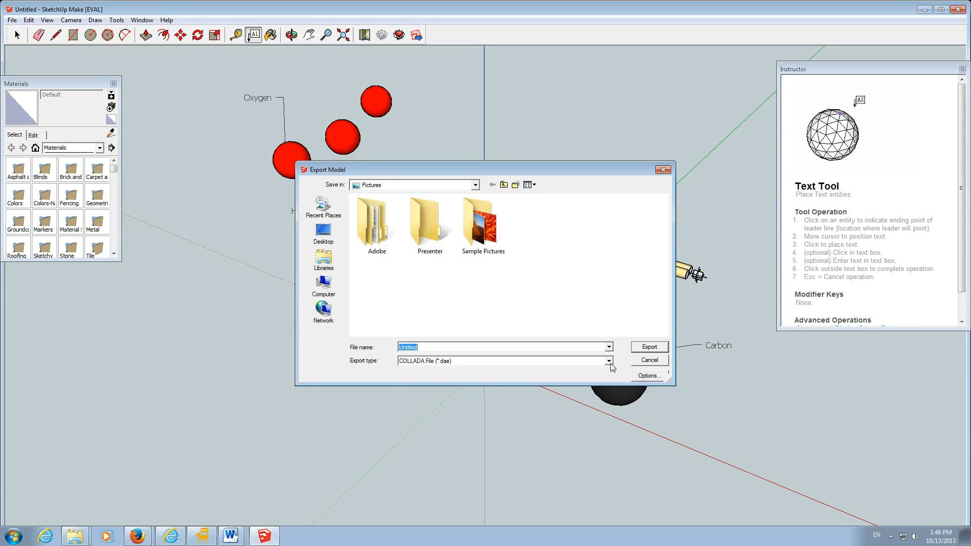
{"action": "left_click", "coordinate": [610, 363]}
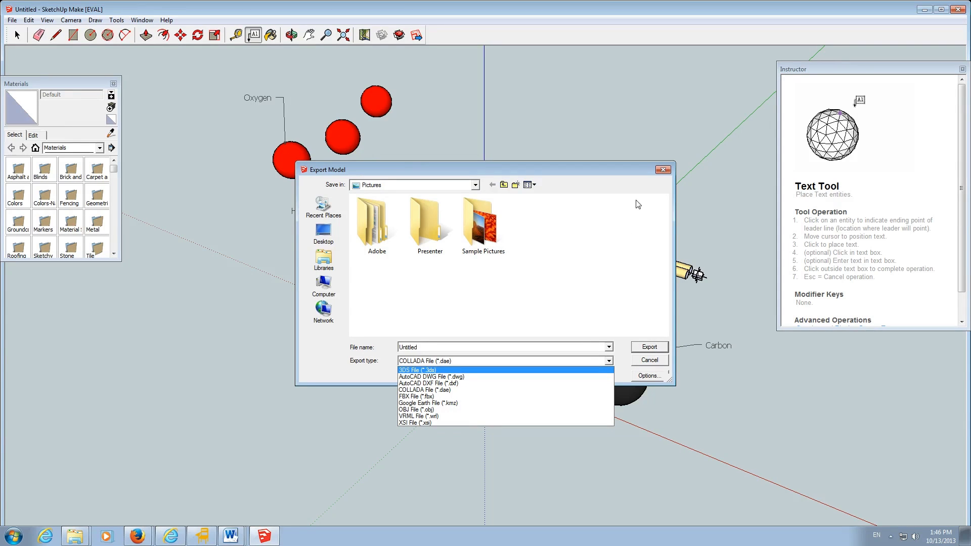
{"action": "left_click", "coordinate": [661, 174]}
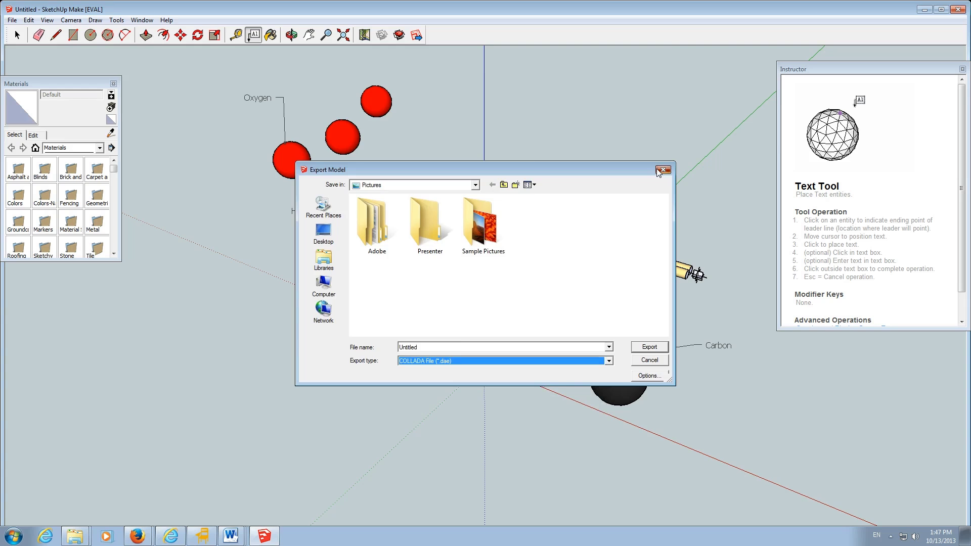
{"action": "left_click", "coordinate": [663, 170]}
Open the 2D Graphic export dialog, review the image formats keeping JPEG, then close it
{"action": "left_click", "coordinate": [10, 21]}
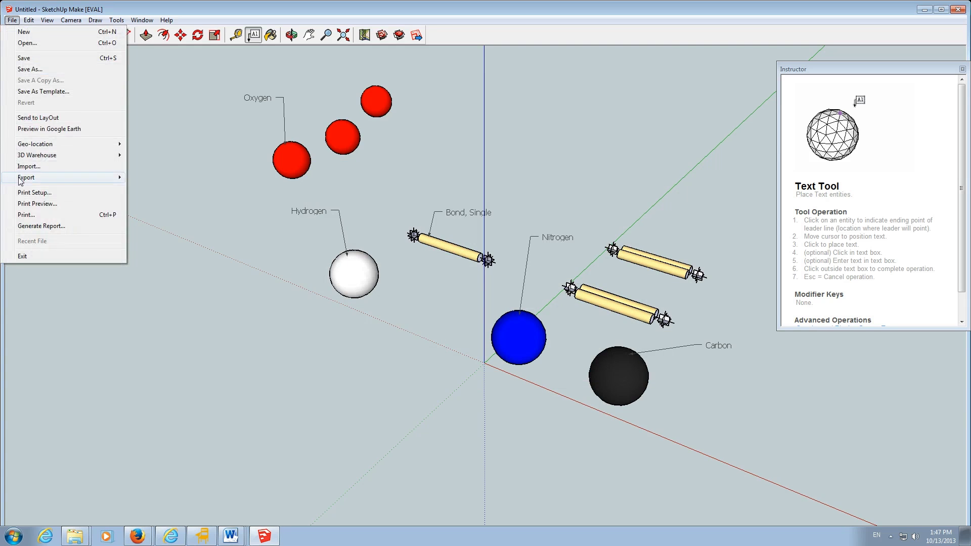
{"action": "mouse_move", "coordinate": [32, 182]}
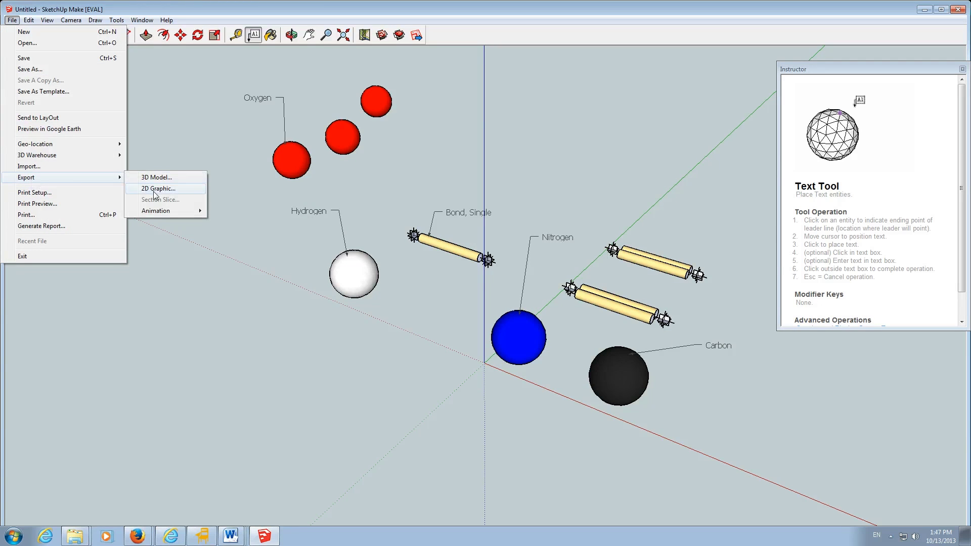
{"action": "mouse_move", "coordinate": [158, 213]}
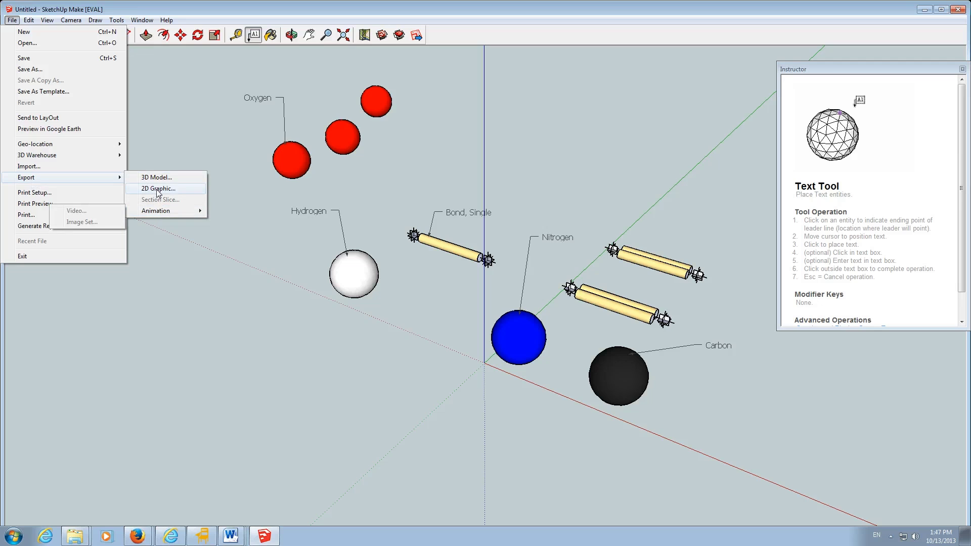
{"action": "left_click", "coordinate": [159, 189]}
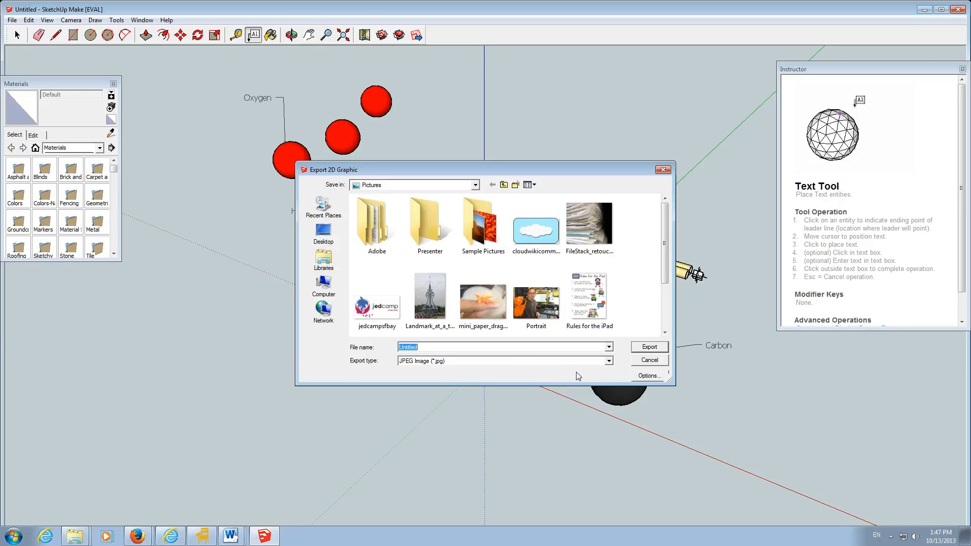
{"action": "left_click", "coordinate": [609, 362]}
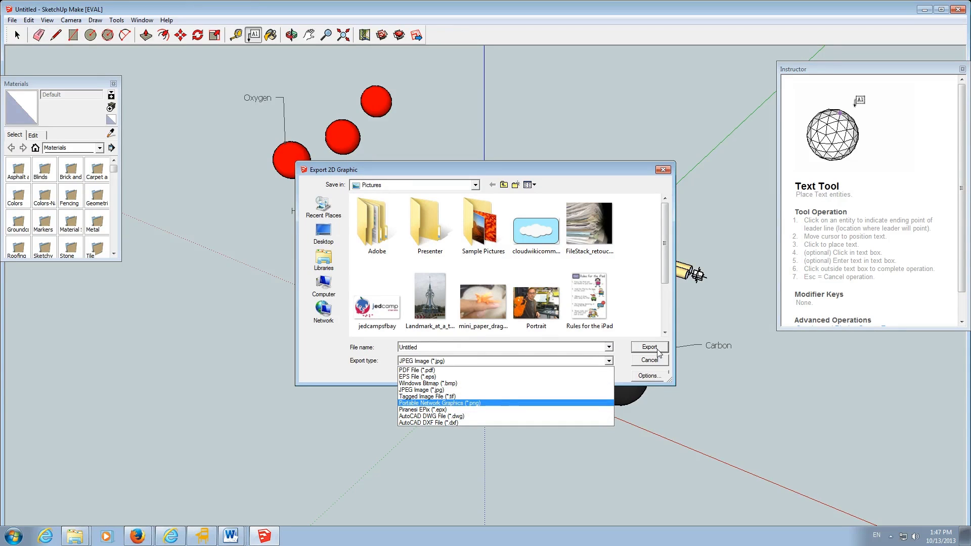
{"action": "left_click", "coordinate": [667, 168]}
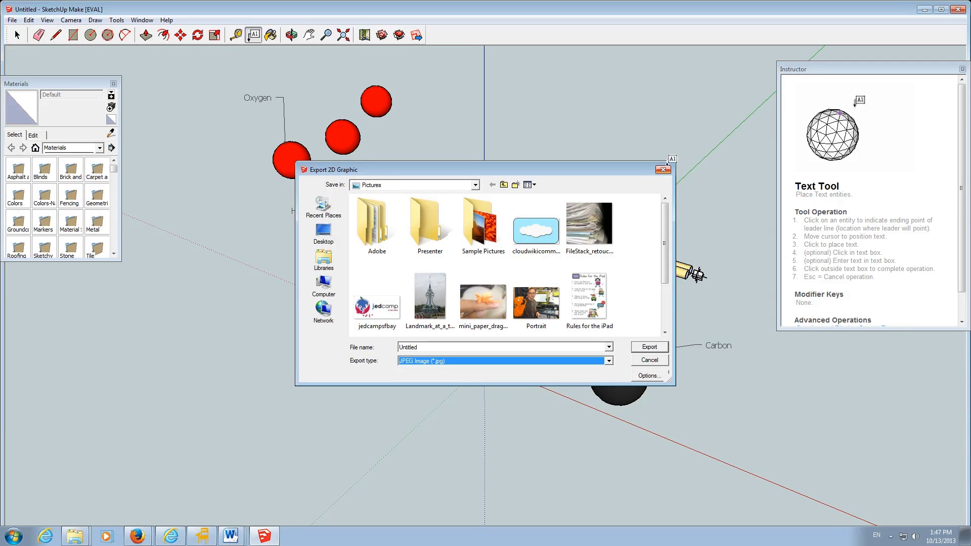
{"action": "left_click", "coordinate": [664, 170]}
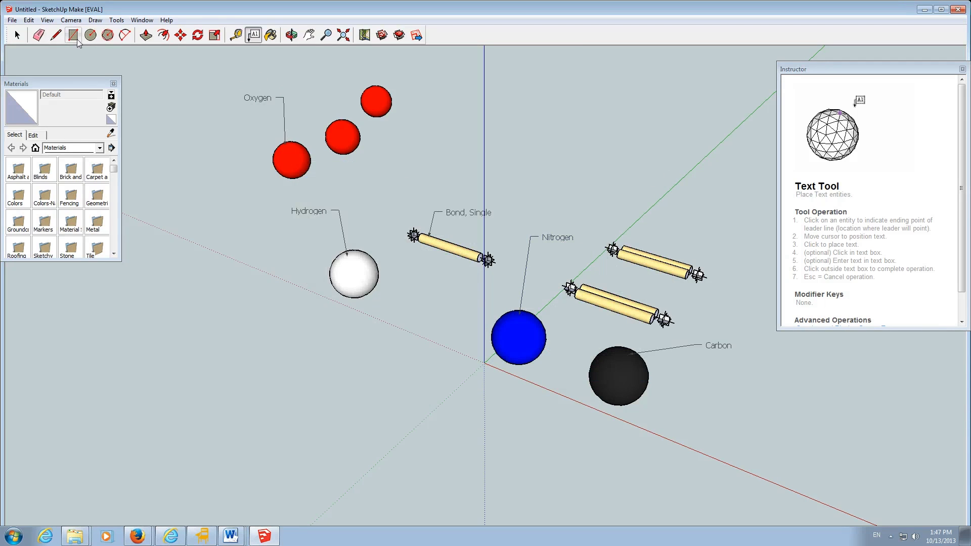